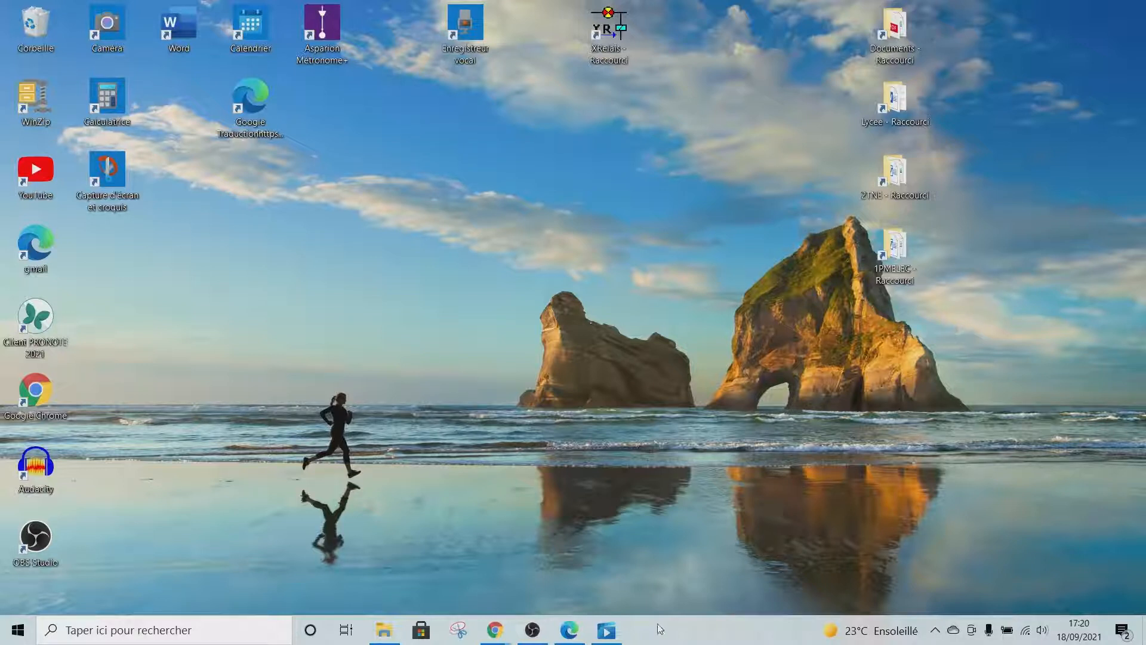
- Launch XRelais from its desktop shortcut and dismiss the dialog shown at startup
mouse_move(509, 633)
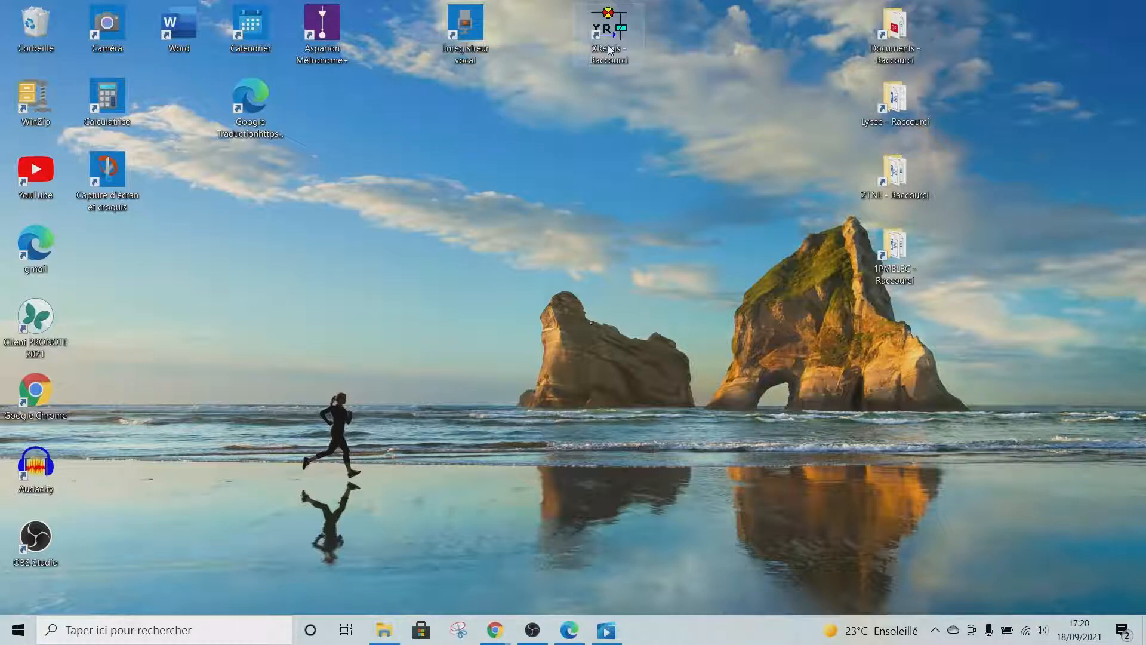
double_click(609, 50)
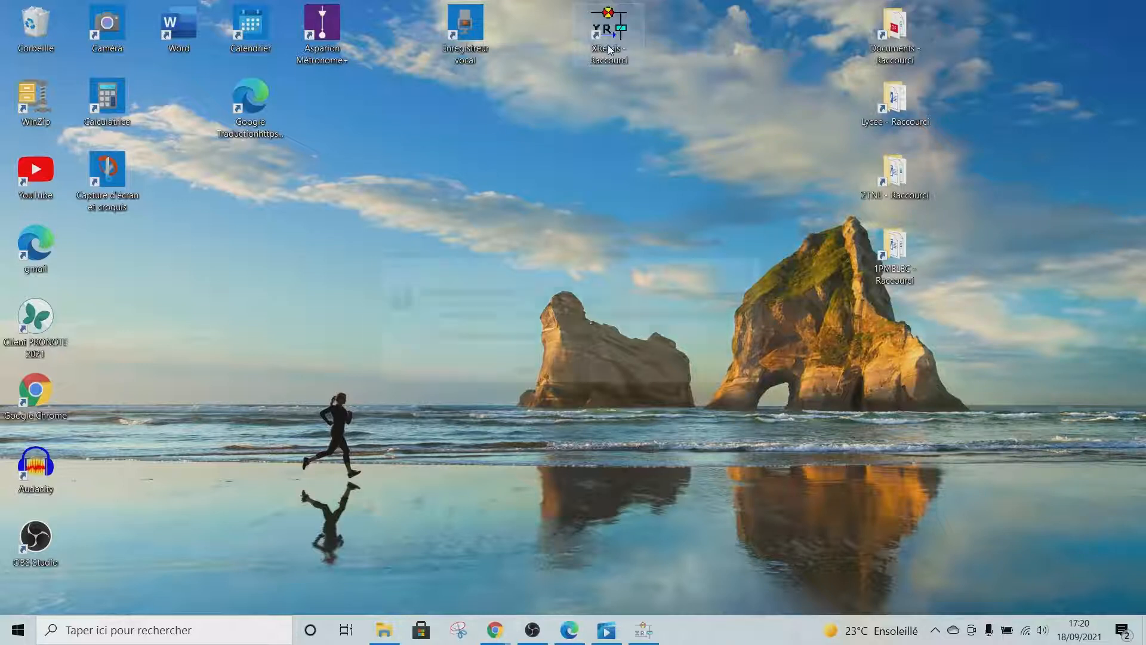
left_click(554, 370)
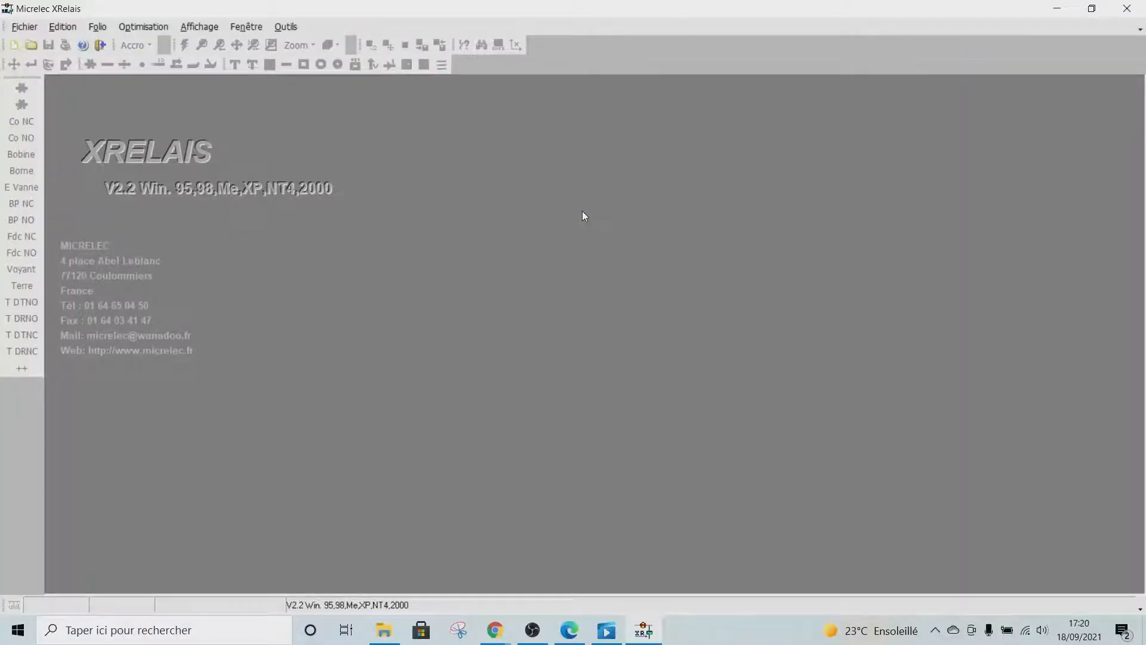
- Create a new schematic from the model Cadre A4 + cartouche - portrait.xrm
left_click(35, 28)
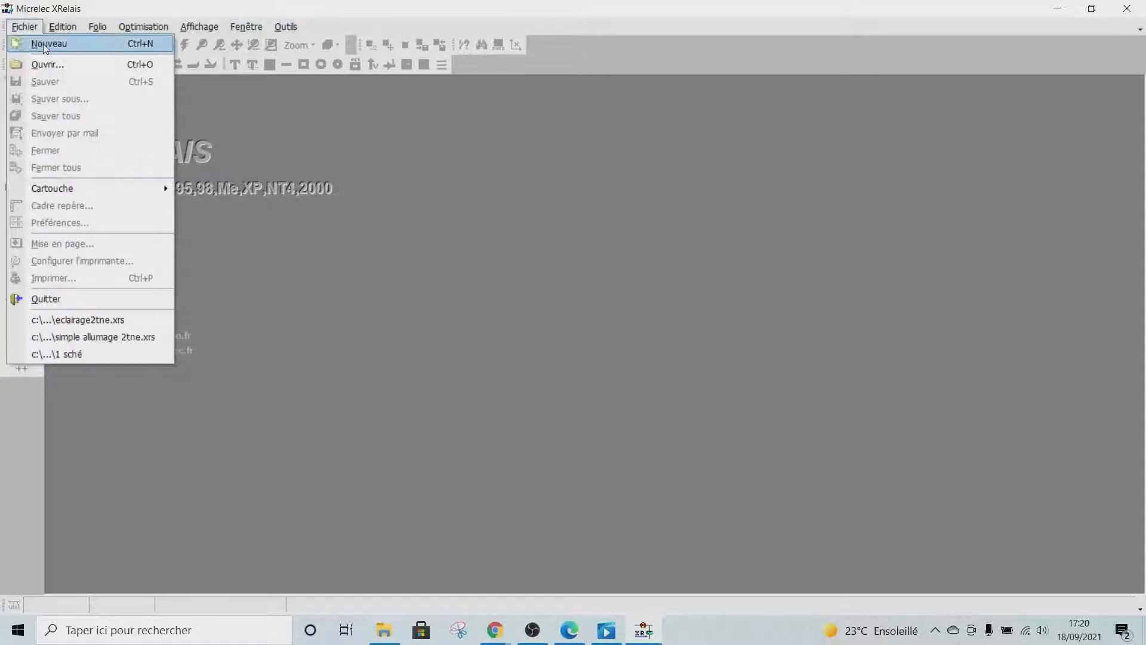
left_click(44, 46)
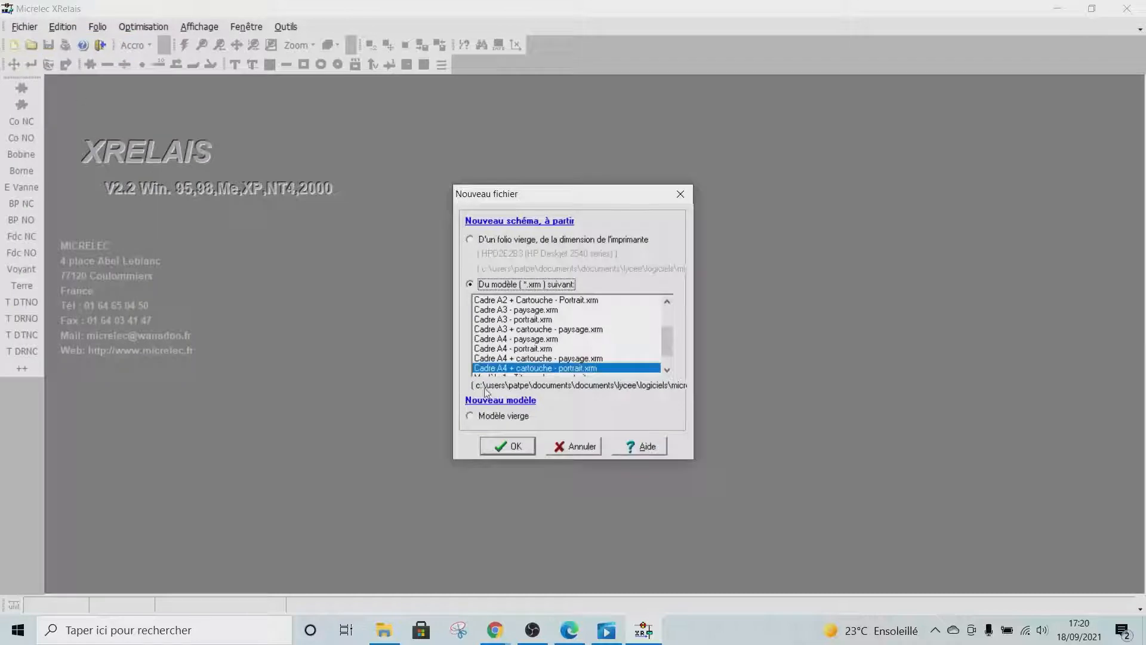
left_click(505, 445)
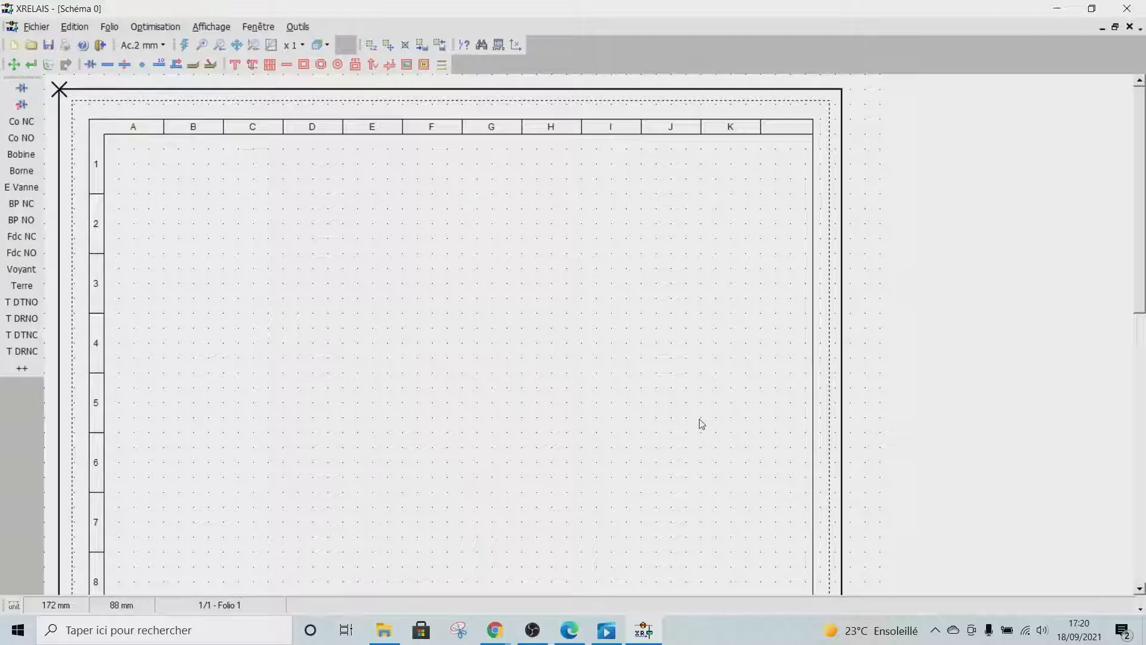
- Add two new folios to the schematic, Folio 2 and Folio 3
scroll(700, 419, "down", 1)
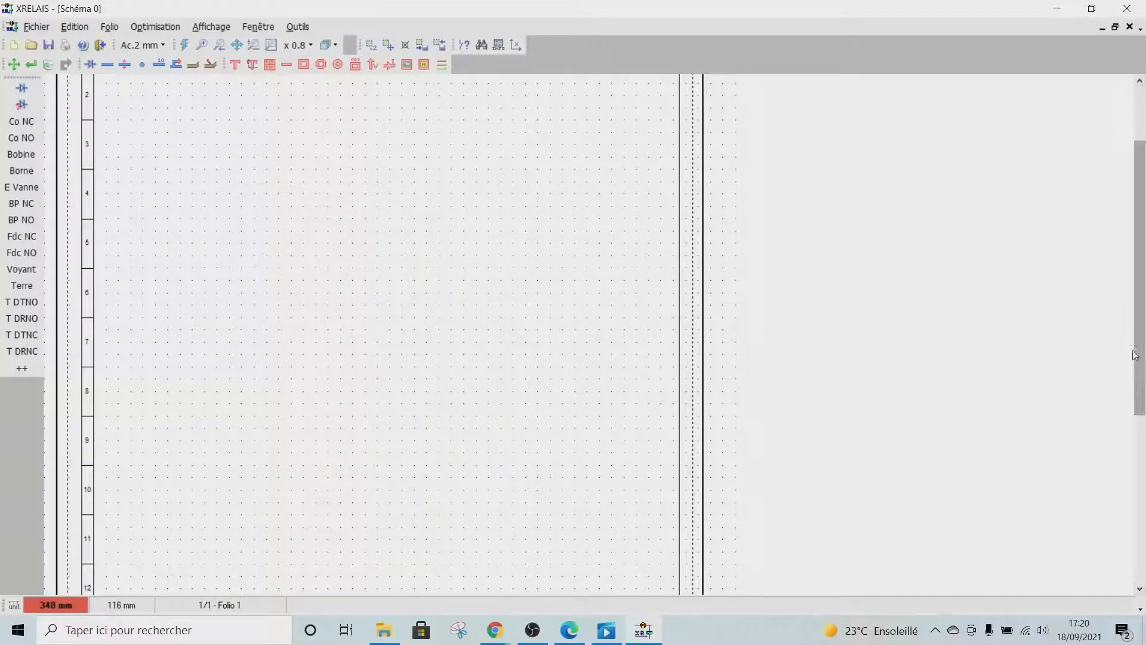
scroll(1139, 363, "up", 2)
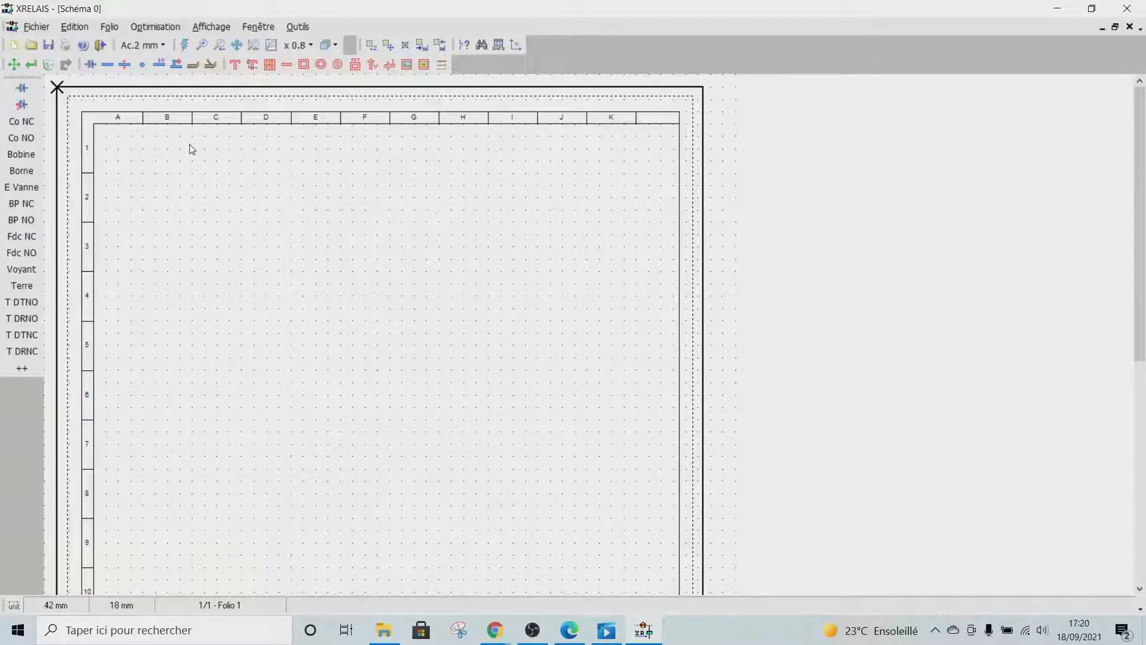
left_click(113, 33)
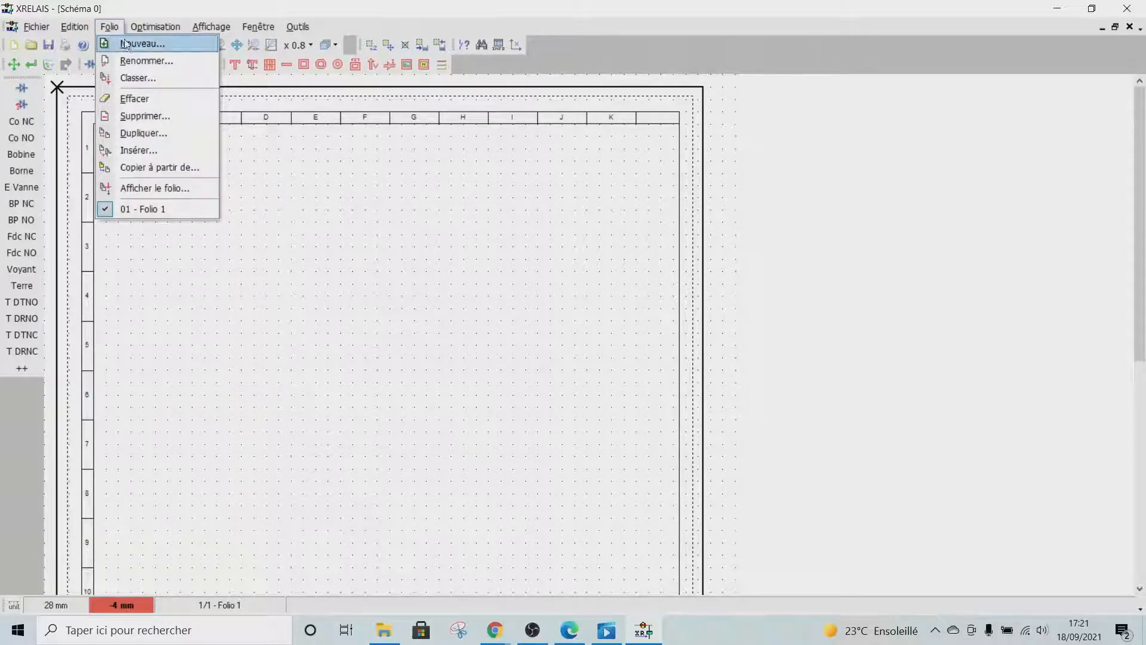
left_click(130, 42)
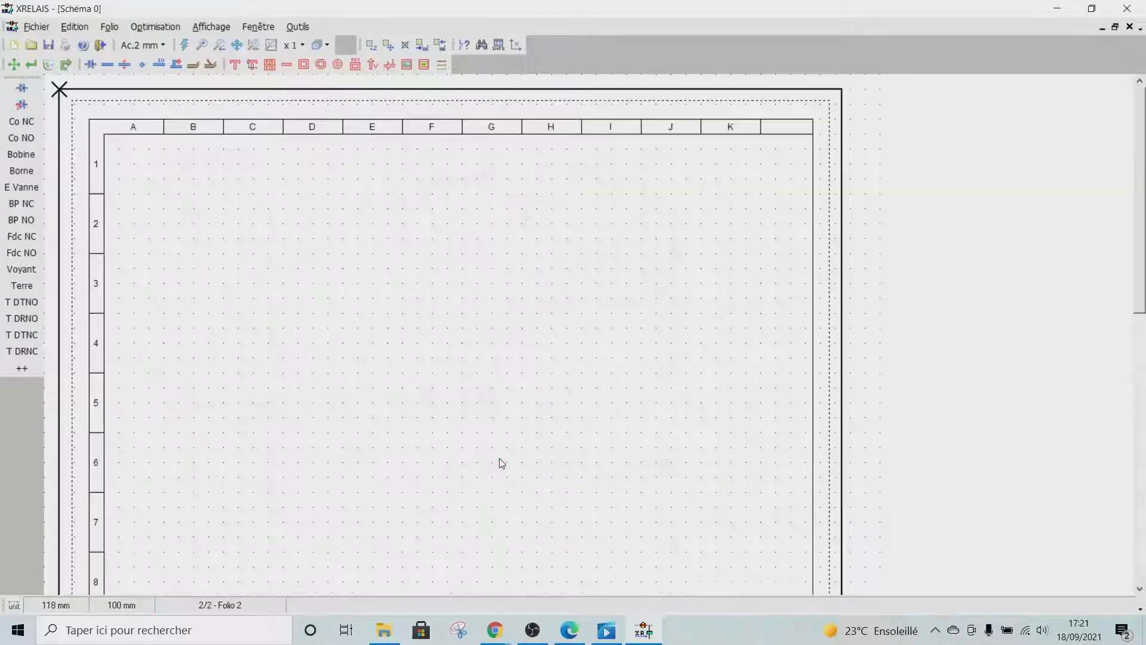
left_click(500, 461)
left_click(107, 27)
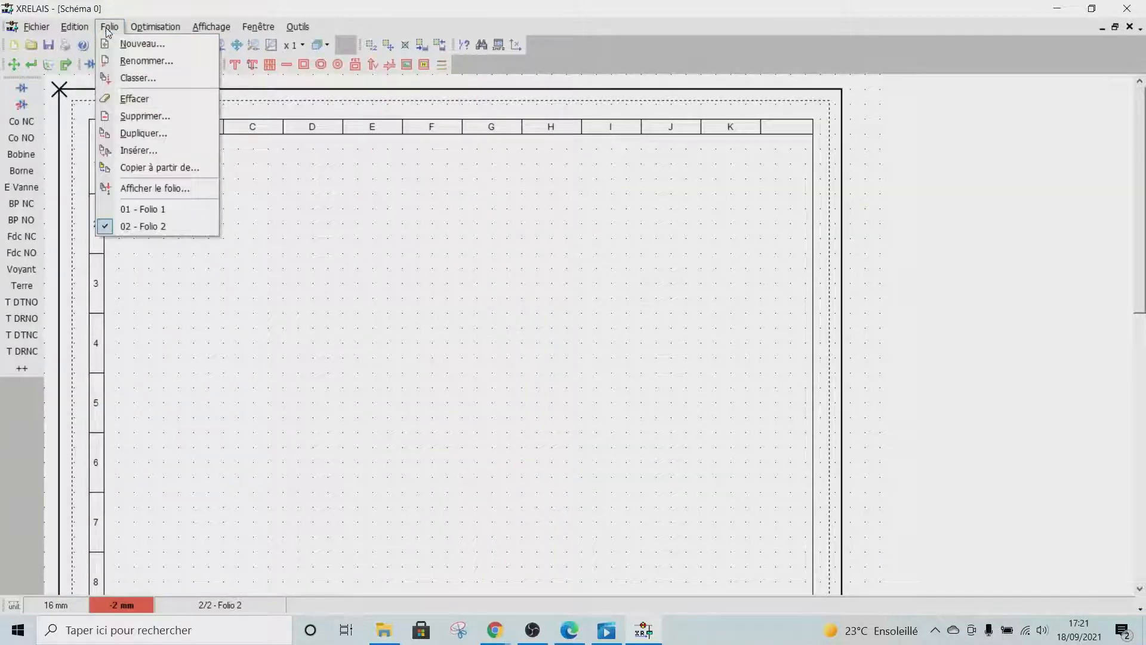
left_click(144, 46)
left_click(514, 462)
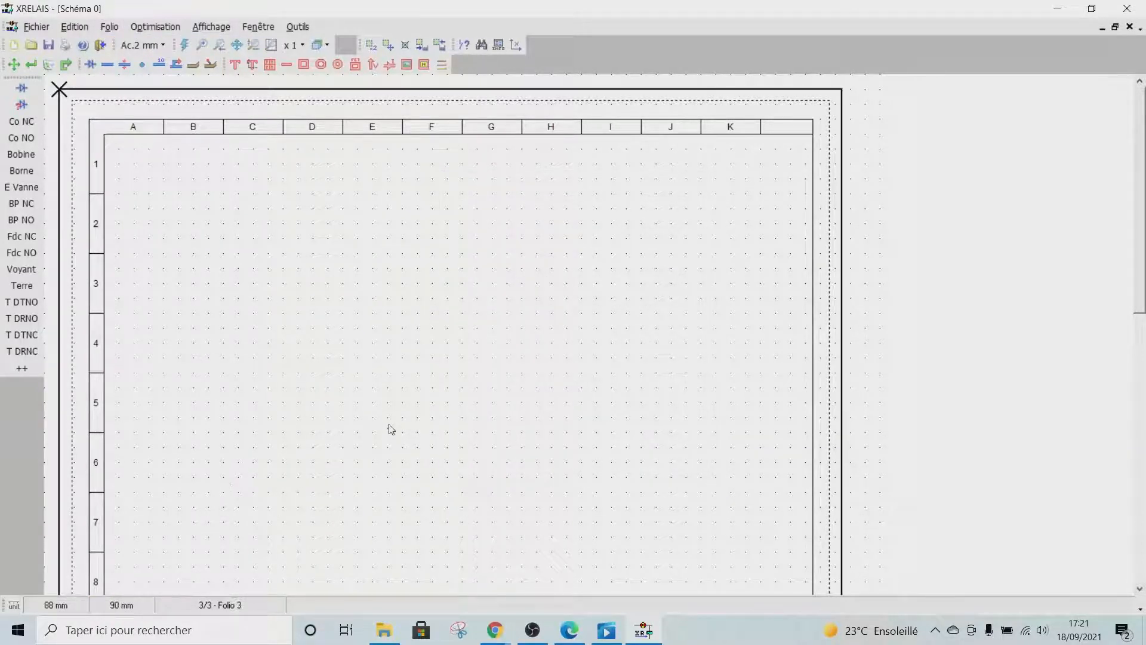
- Switch the display back to Folio 1 of the schematic
scroll(420, 360, "down", 2)
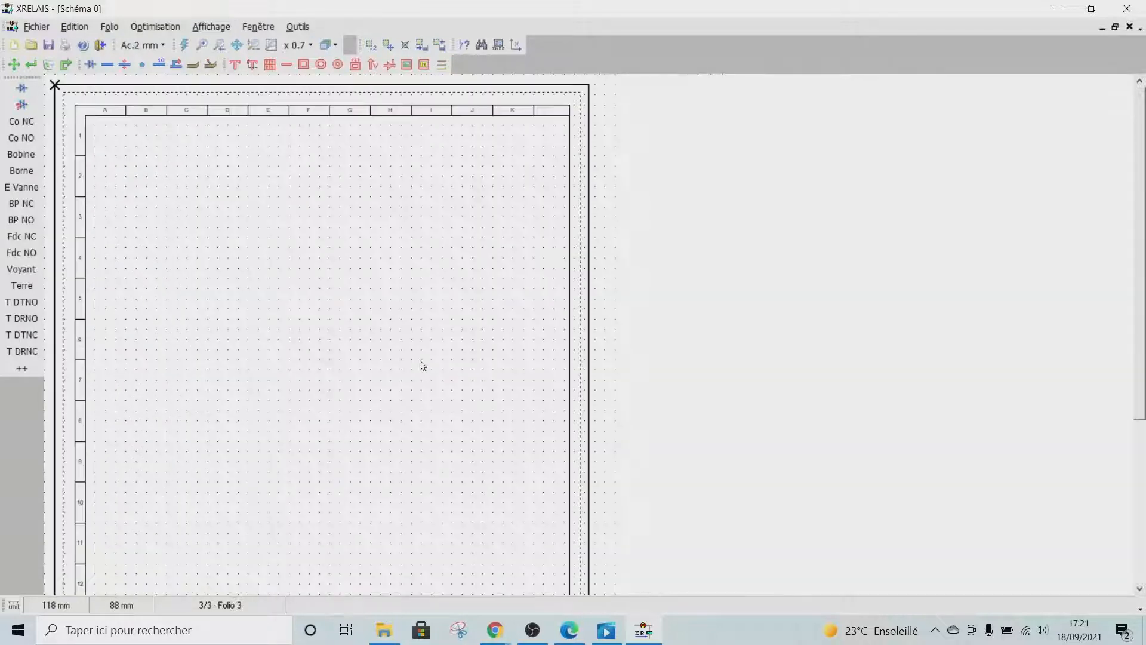
scroll(419, 361, "up", 1)
left_click_drag(1139, 317, 1138, 257)
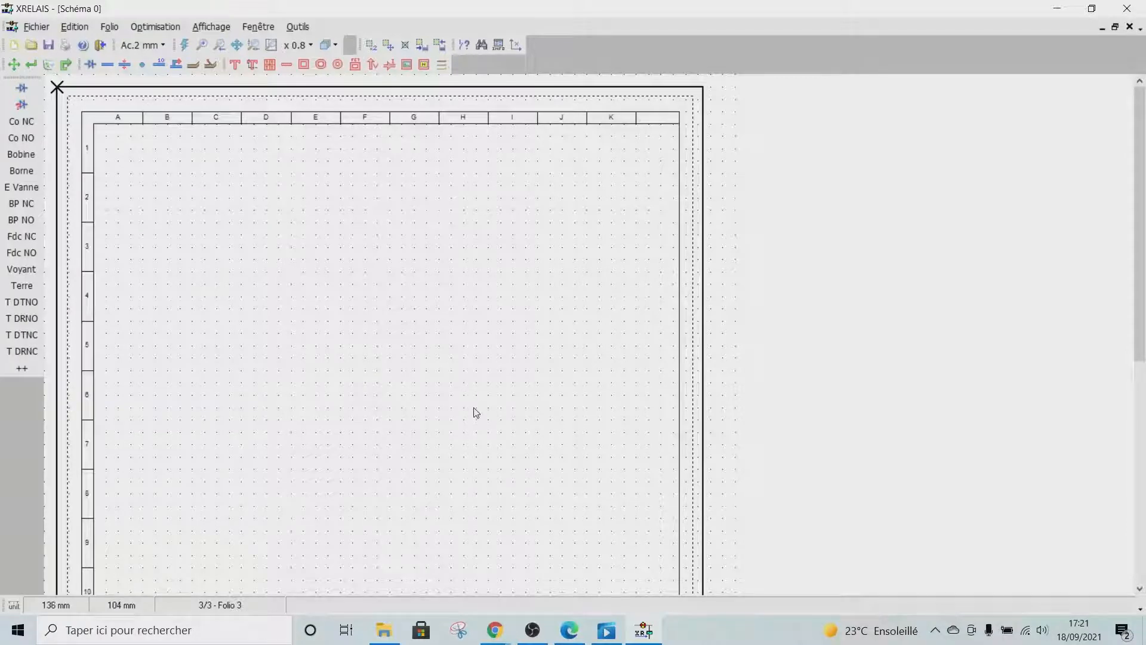
left_click(109, 26)
left_click(131, 210)
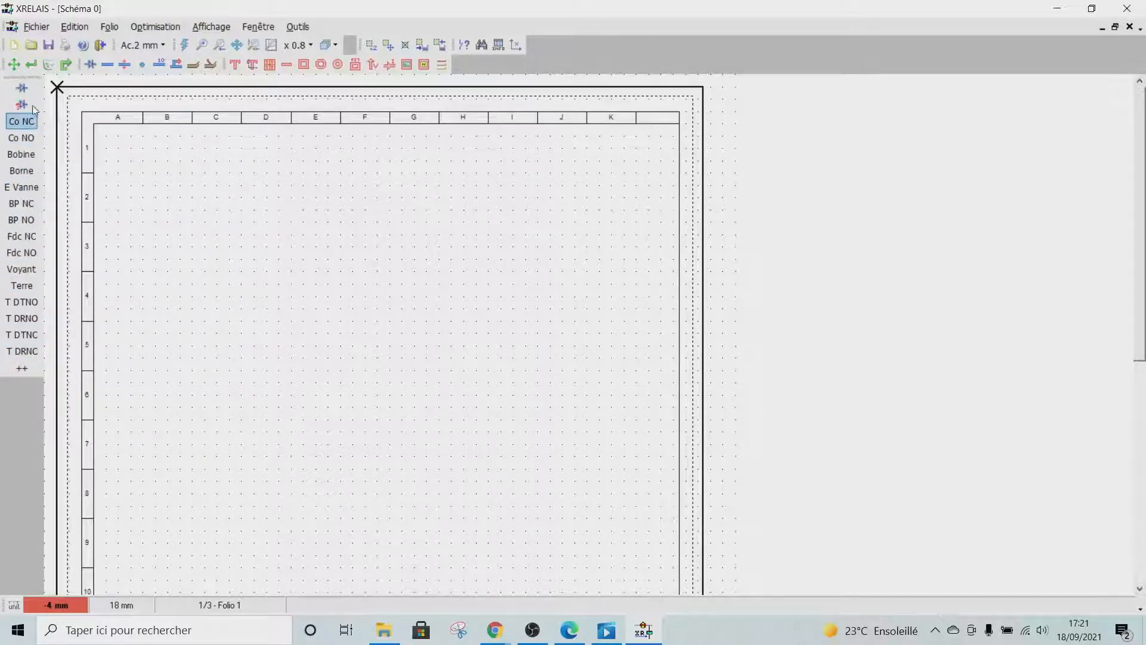
left_click(28, 88)
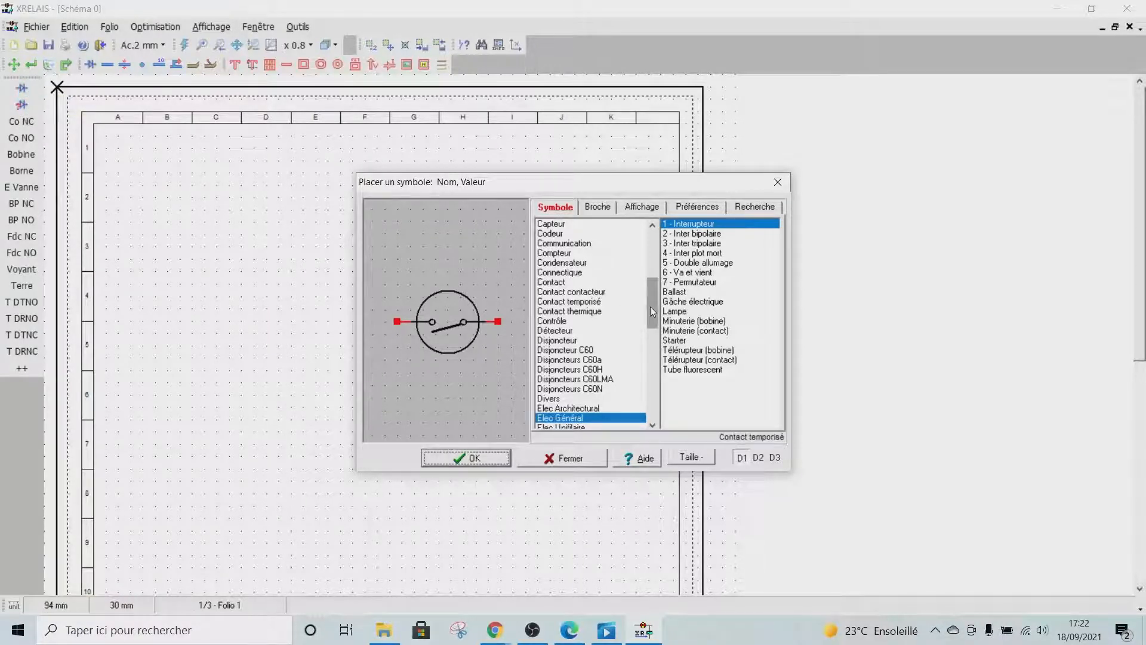
left_click_drag(650, 306, 660, 255)
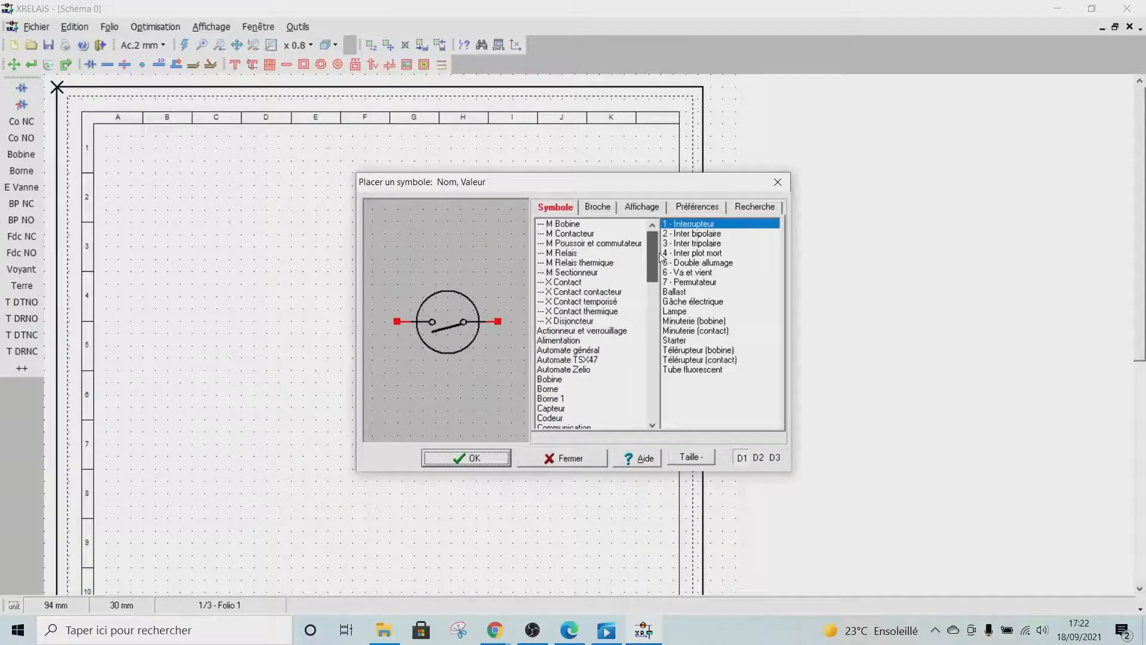
left_click(778, 182)
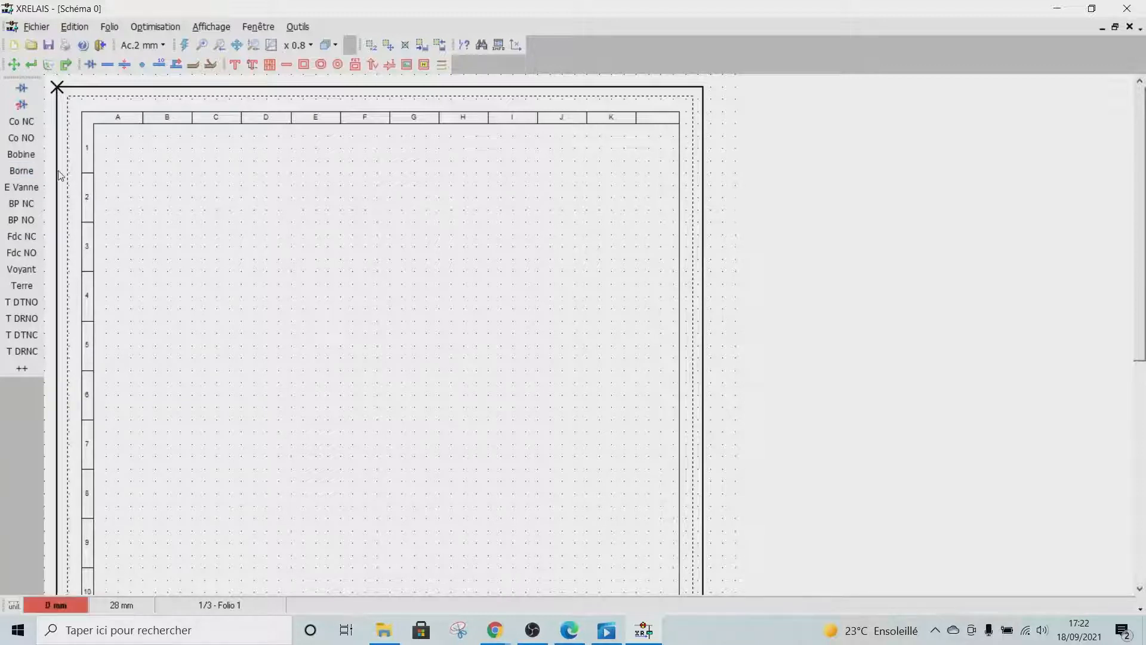
- Place three Borne terminals side by side near the top of Folio 1, around columns E, G and I
left_click(22, 171)
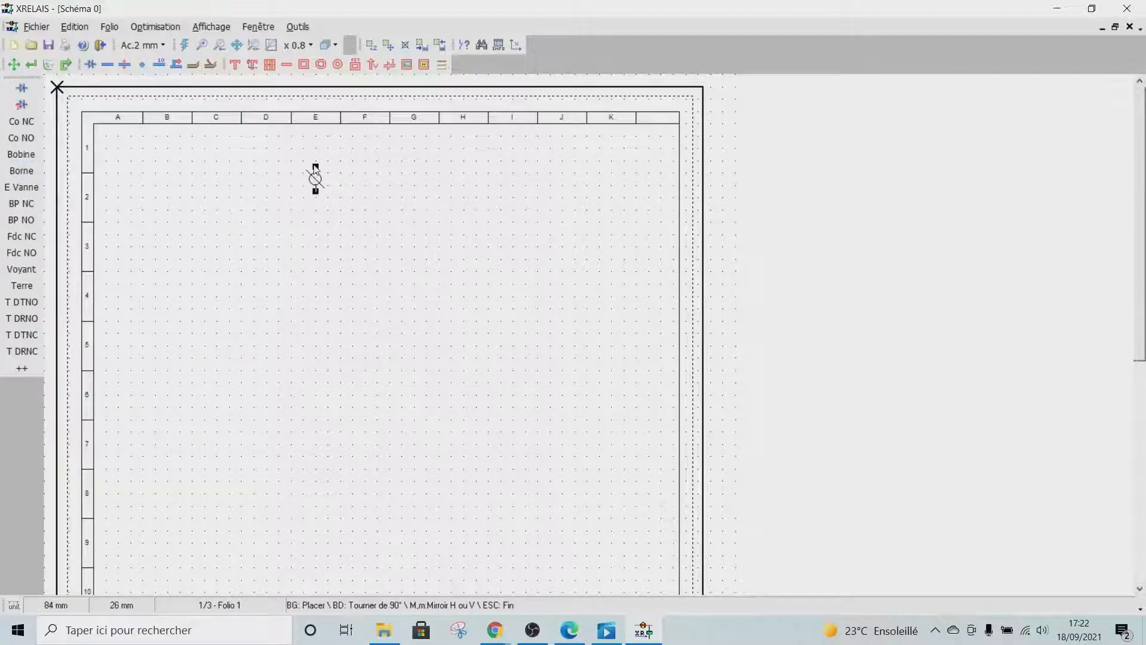
left_click(315, 178)
left_click(404, 171)
left_click(500, 170)
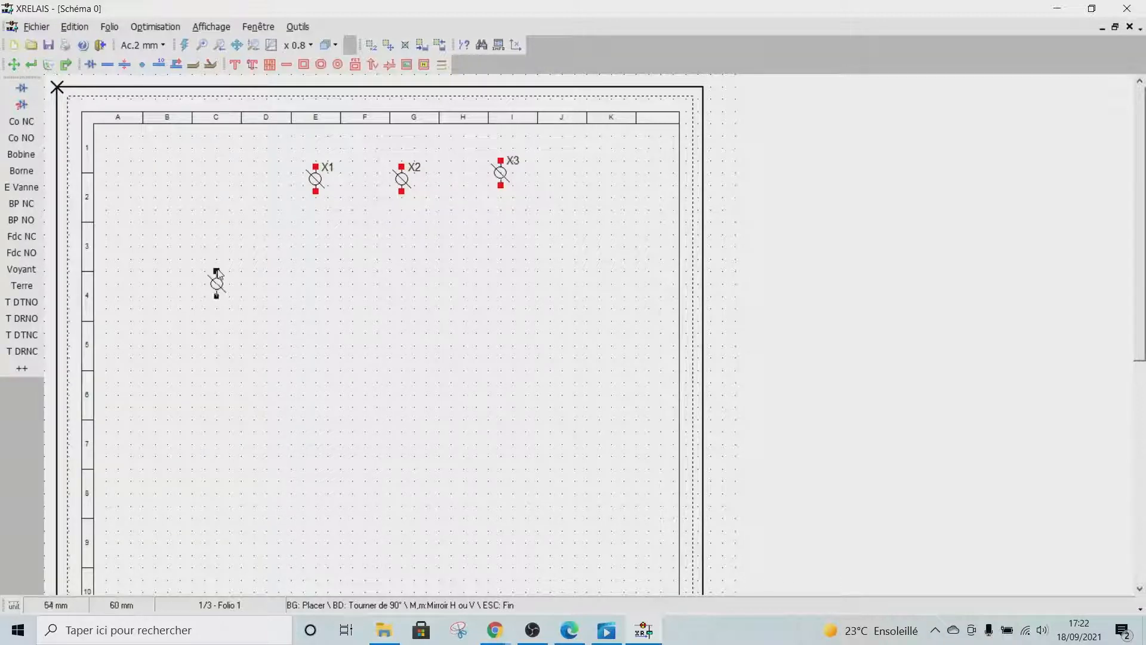
left_click(22, 367)
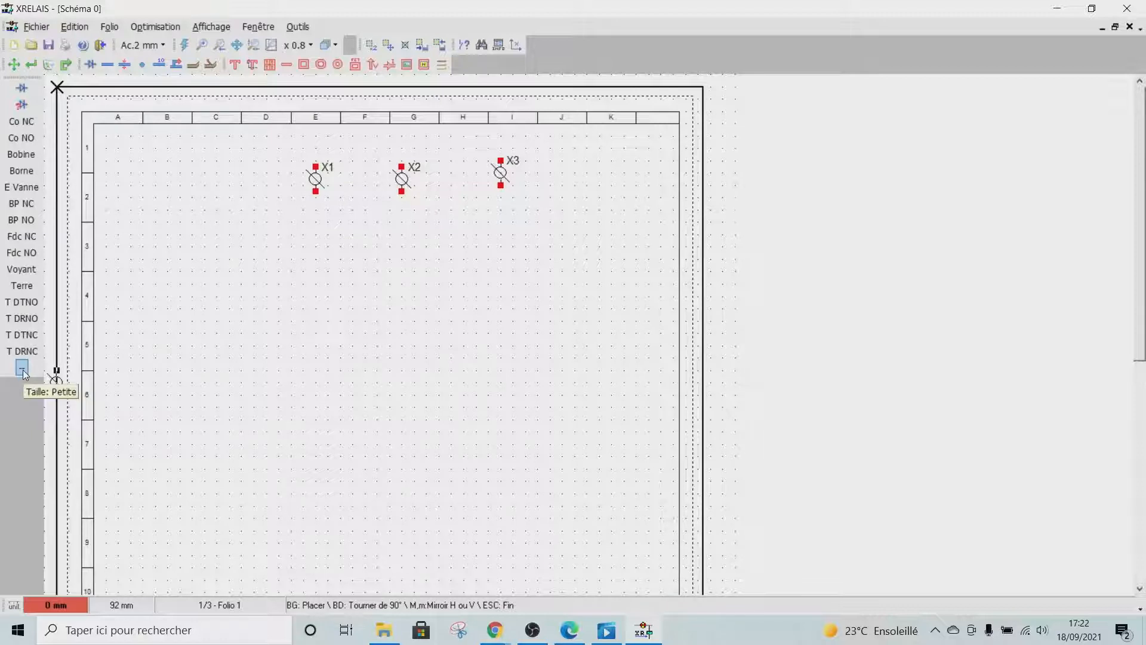
left_click(23, 370)
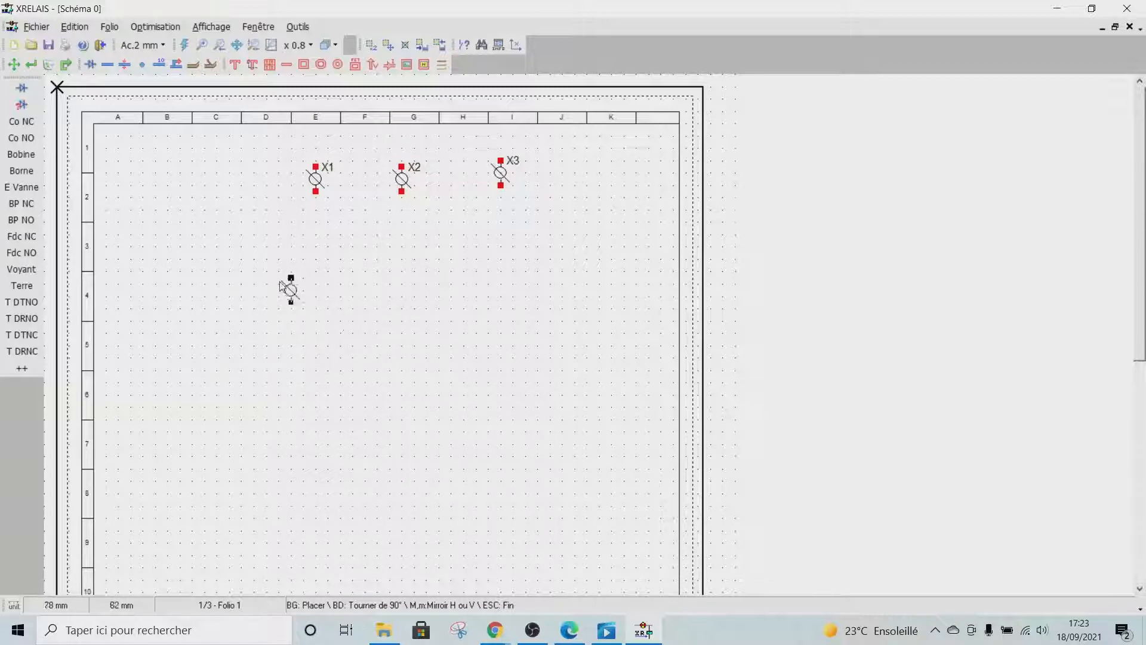
key("Escape")
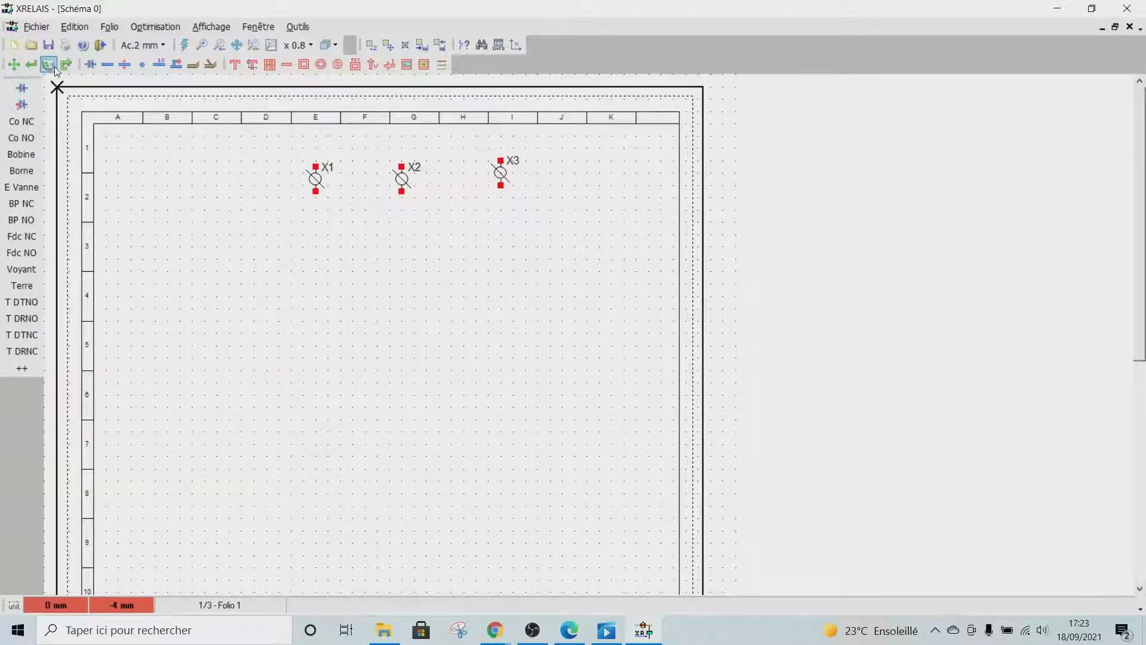
- Move terminal X3 so that it lines up horizontally with terminals X1 and X2
left_click(14, 64)
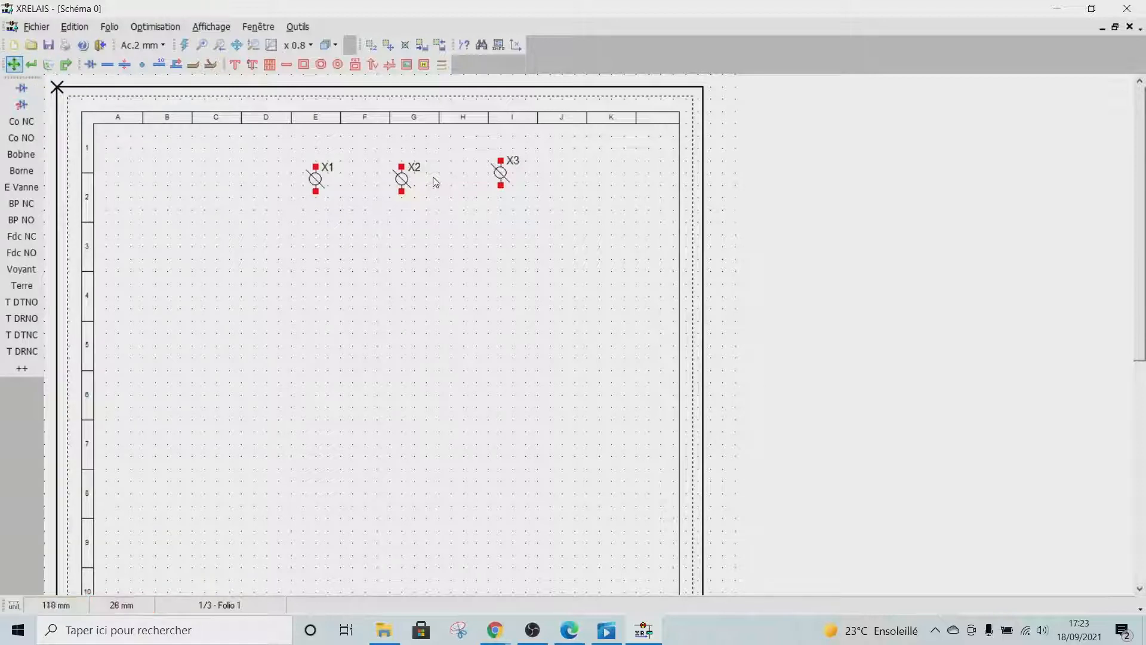
left_click(501, 179)
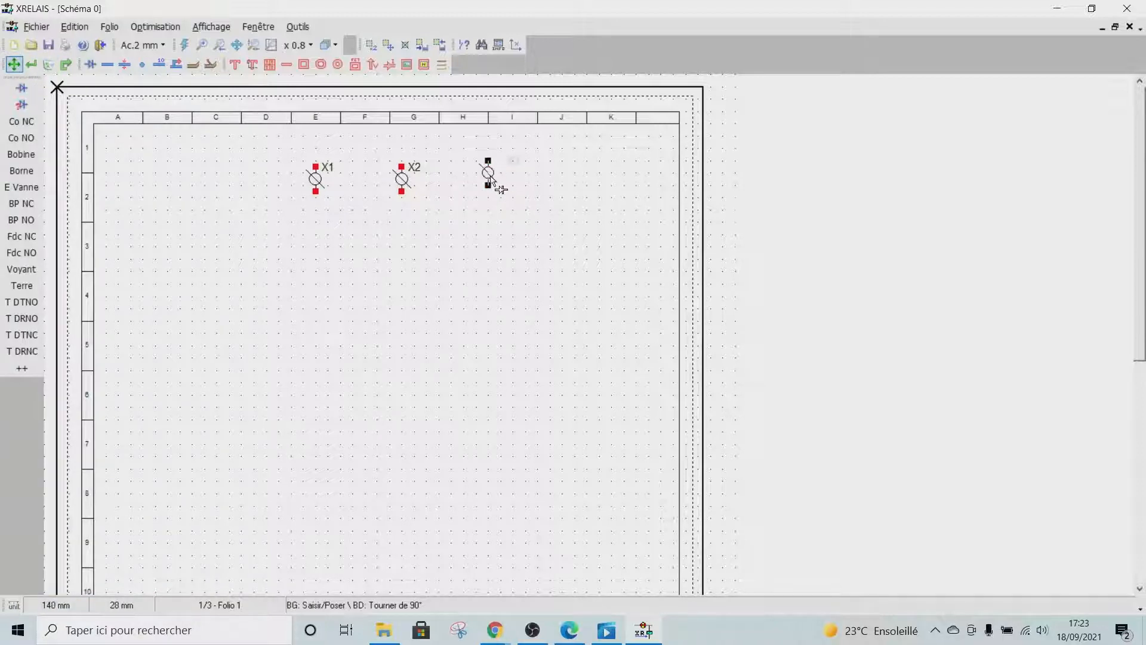
left_click(500, 191)
left_click(500, 190)
left_click(500, 190)
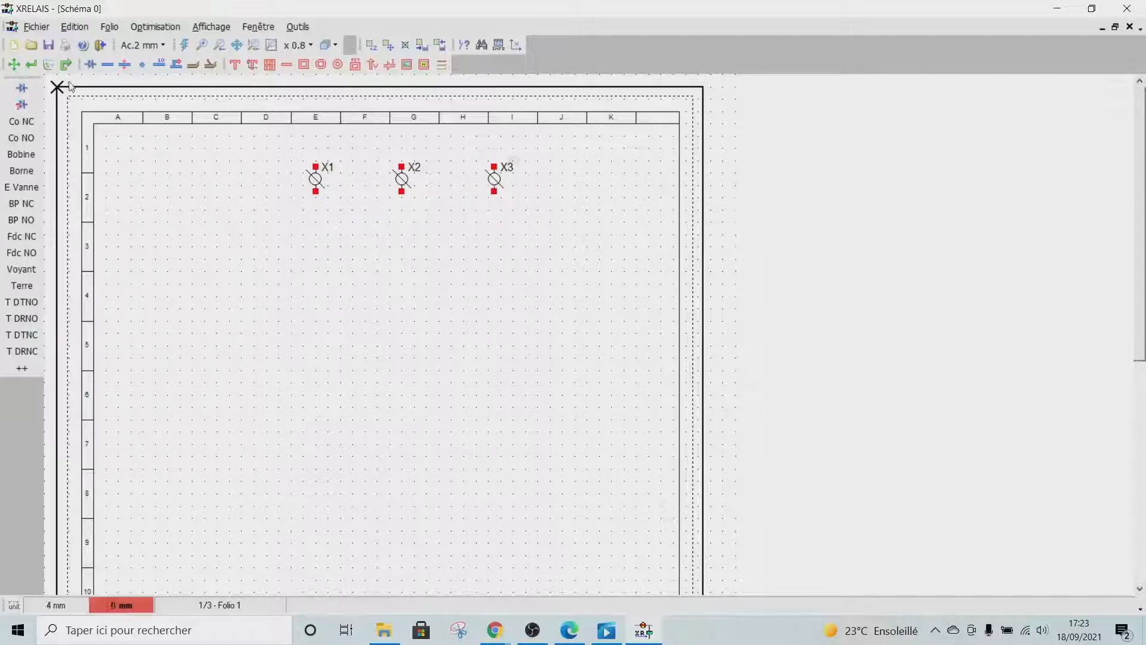
- Rename terminal X1 as Neutre
left_click(33, 65)
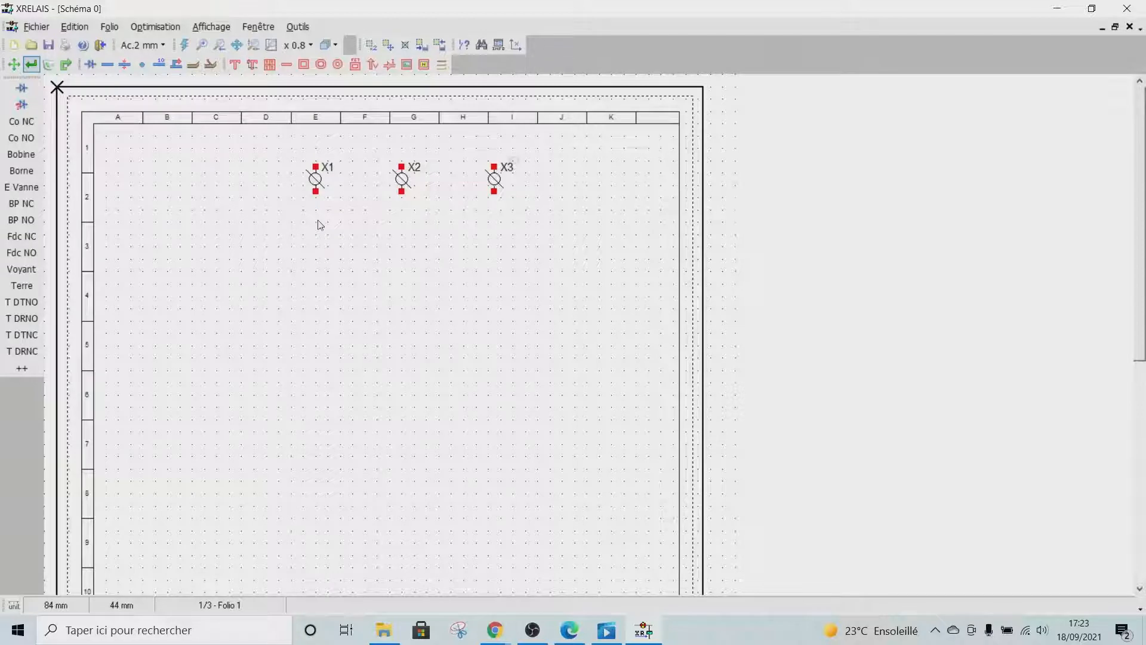
left_click(330, 172)
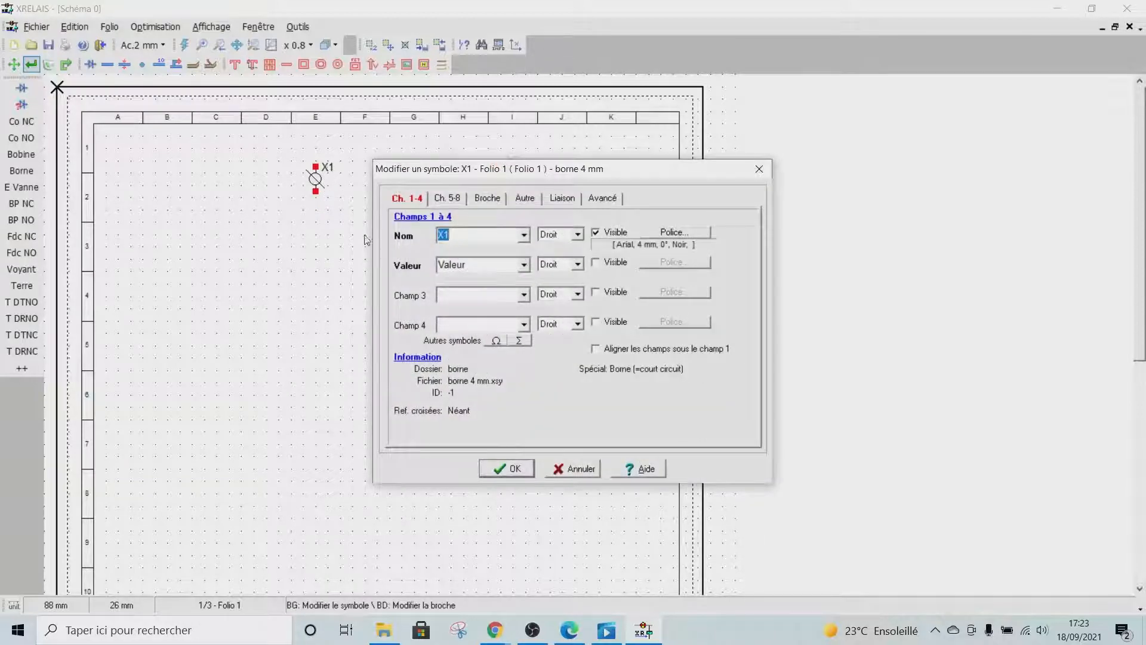
left_click(471, 238)
type("Neutre")
left_click(515, 470)
- Rename terminal X2 as Phase and terminal X3 as Terre
left_click(417, 175)
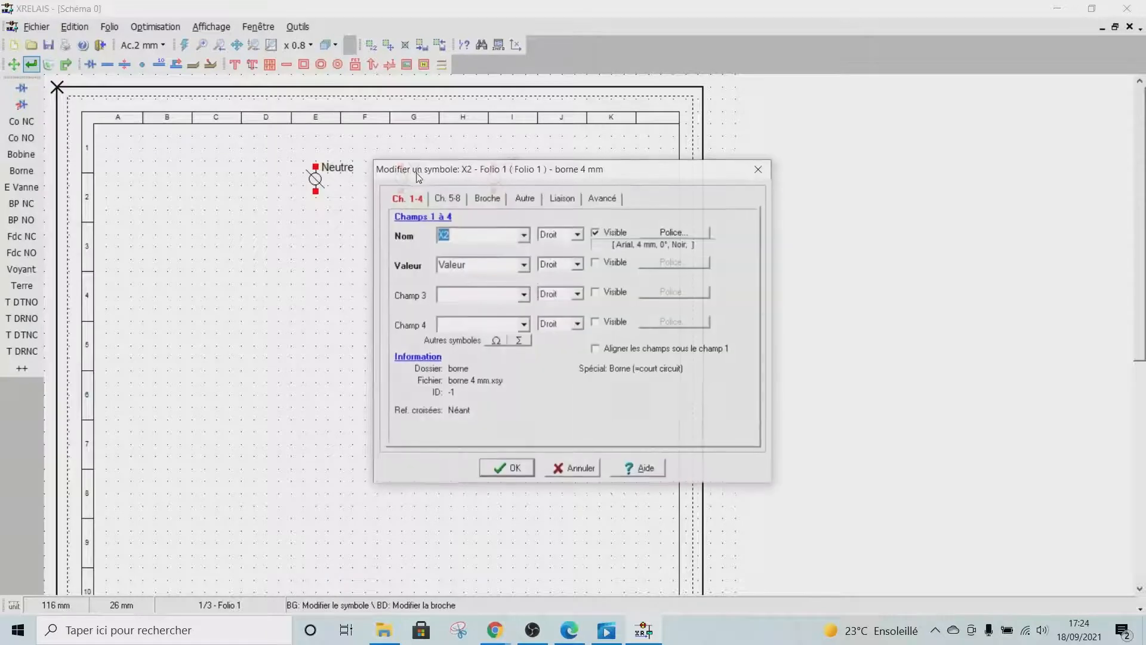
type("Phase")
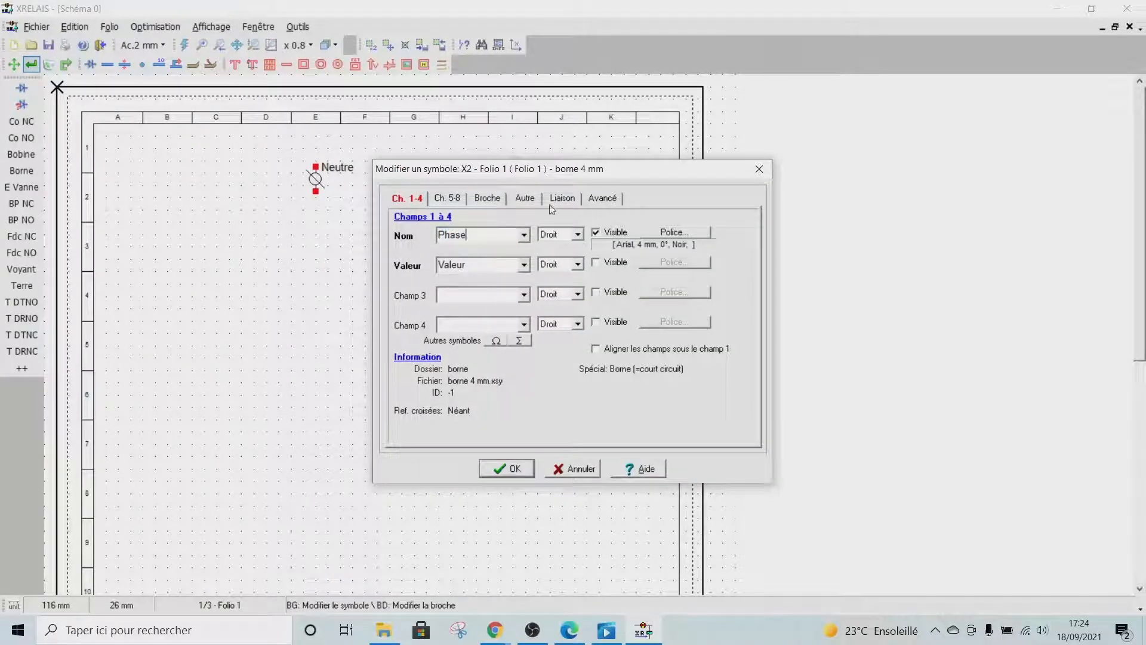
left_click(507, 469)
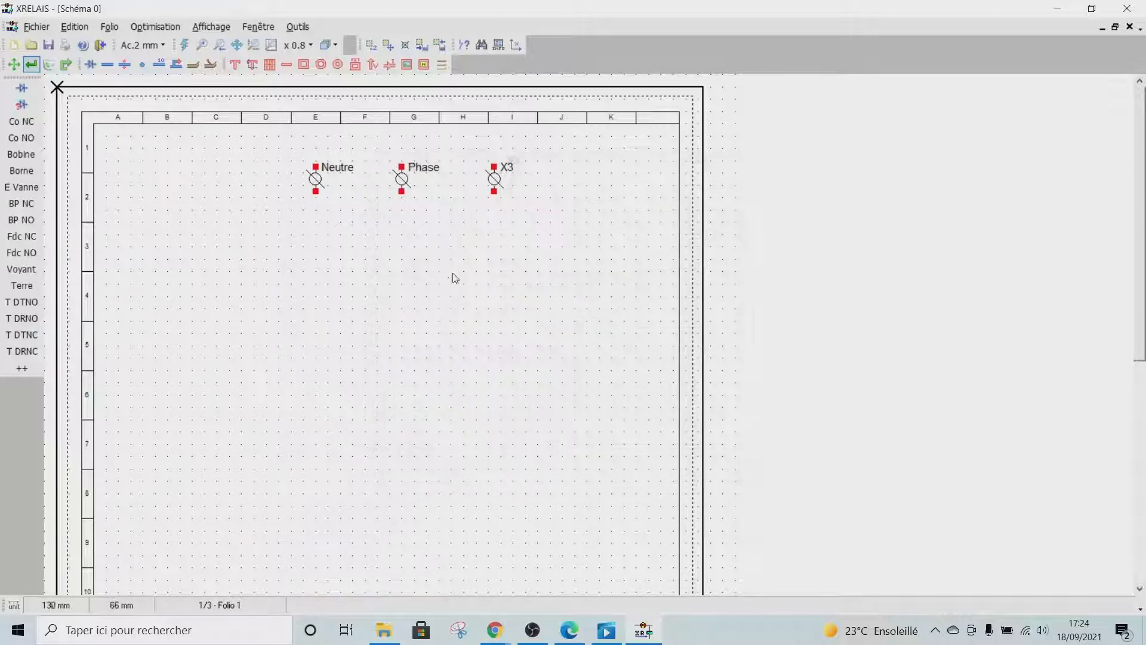
left_click(508, 173)
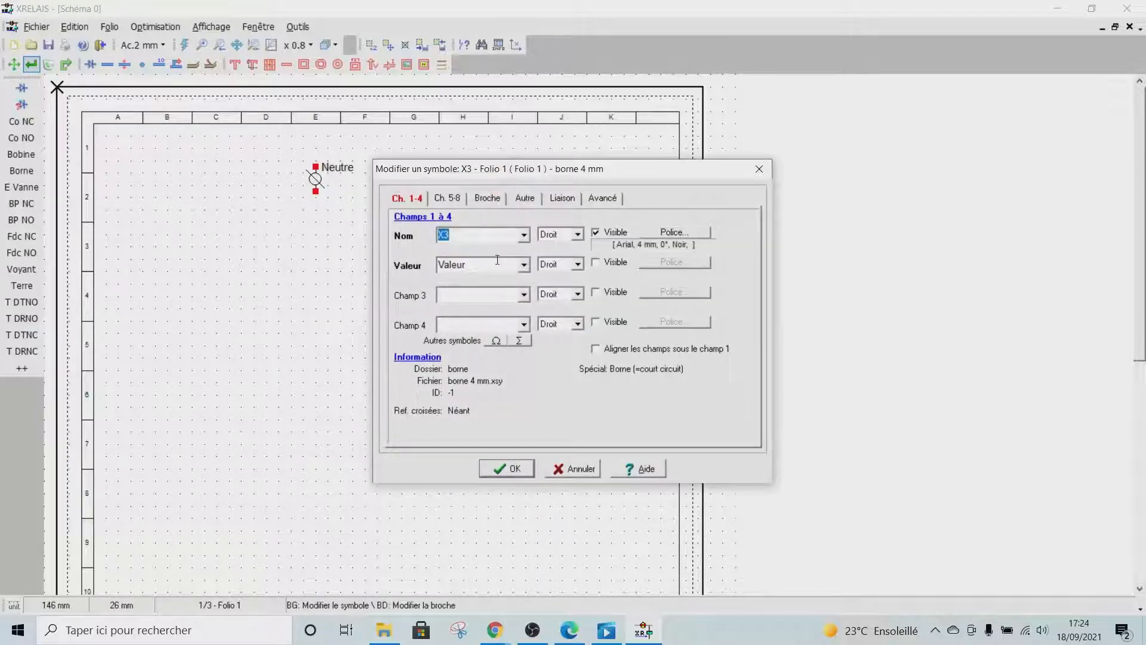
type("Terre")
left_click(503, 471)
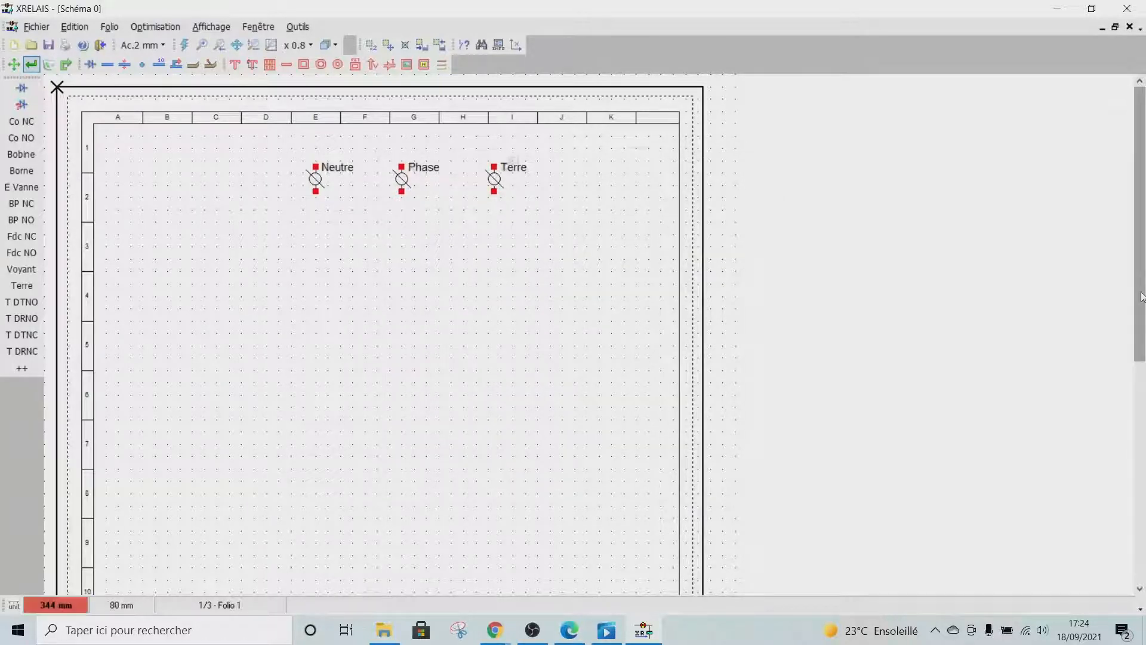
- Place a Disj Différentiel PN symbol from the Disjoncteur category below the Neutre terminal, with its neutral pole aligned under it in column E
scroll(1015, 280, "down", 2)
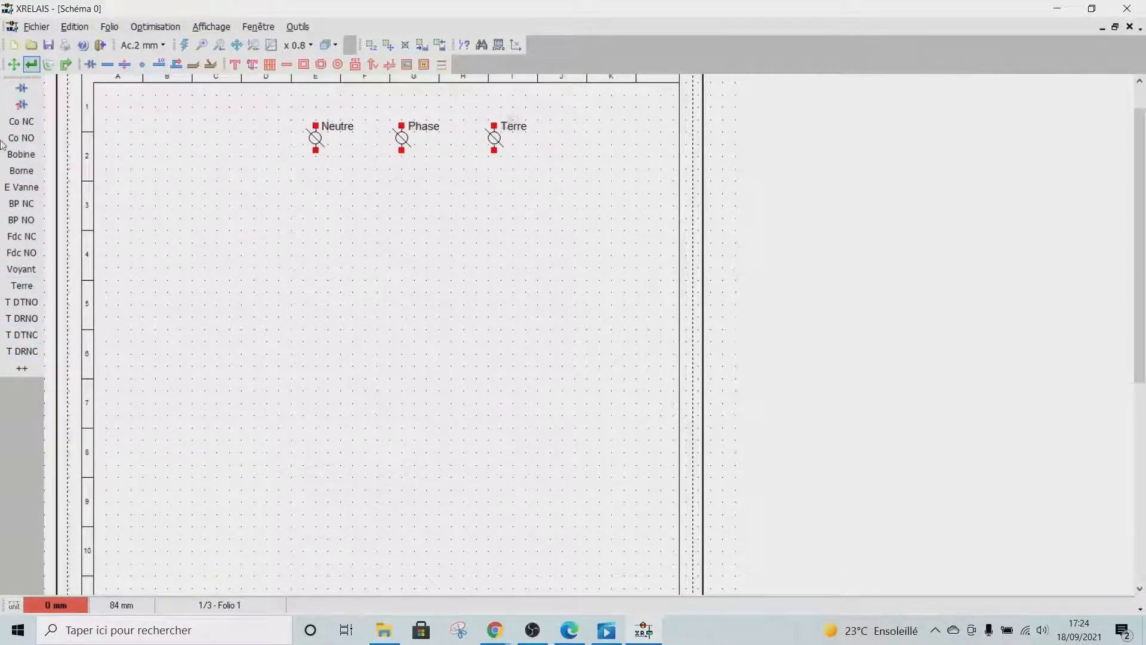
left_click(21, 89)
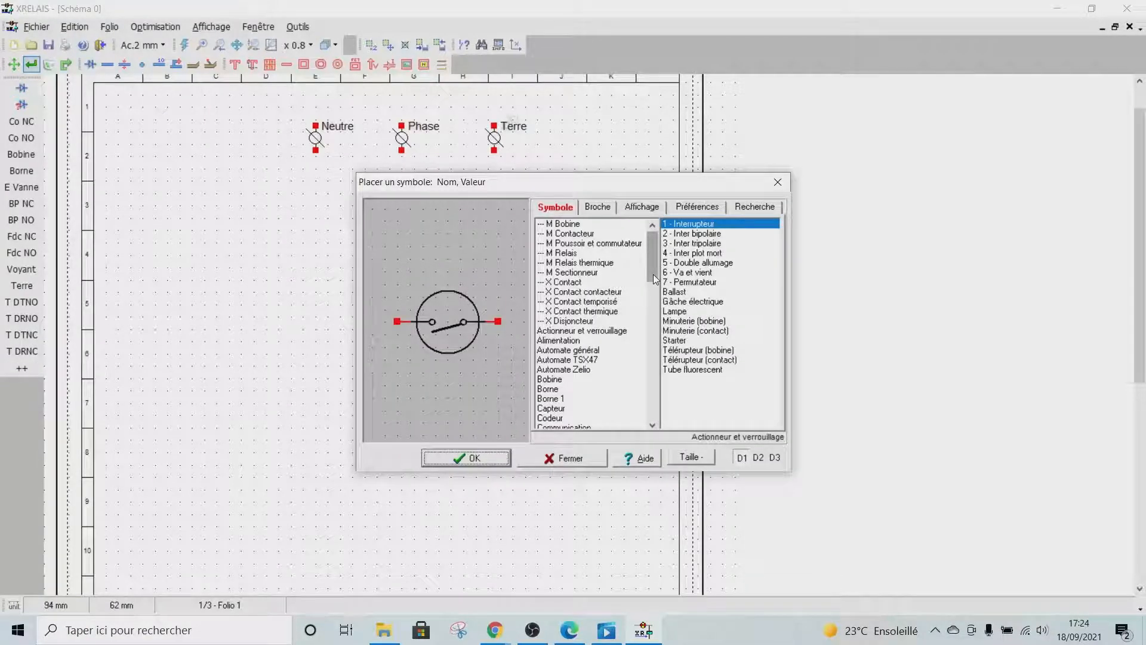
left_click_drag(654, 279, 654, 323)
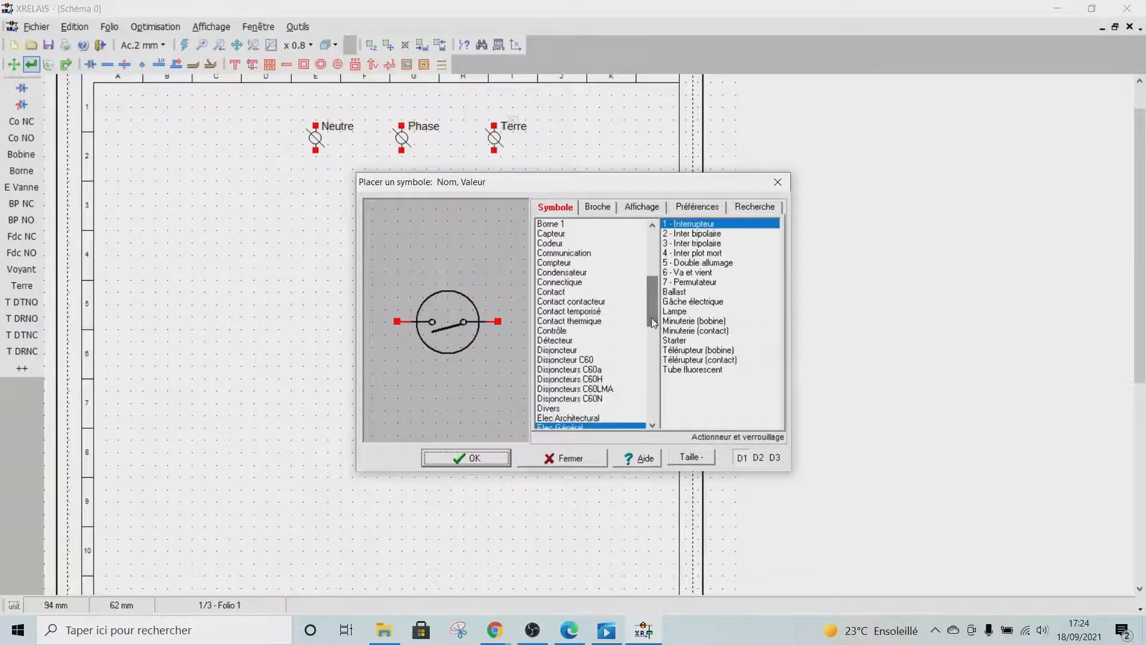
left_click(570, 351)
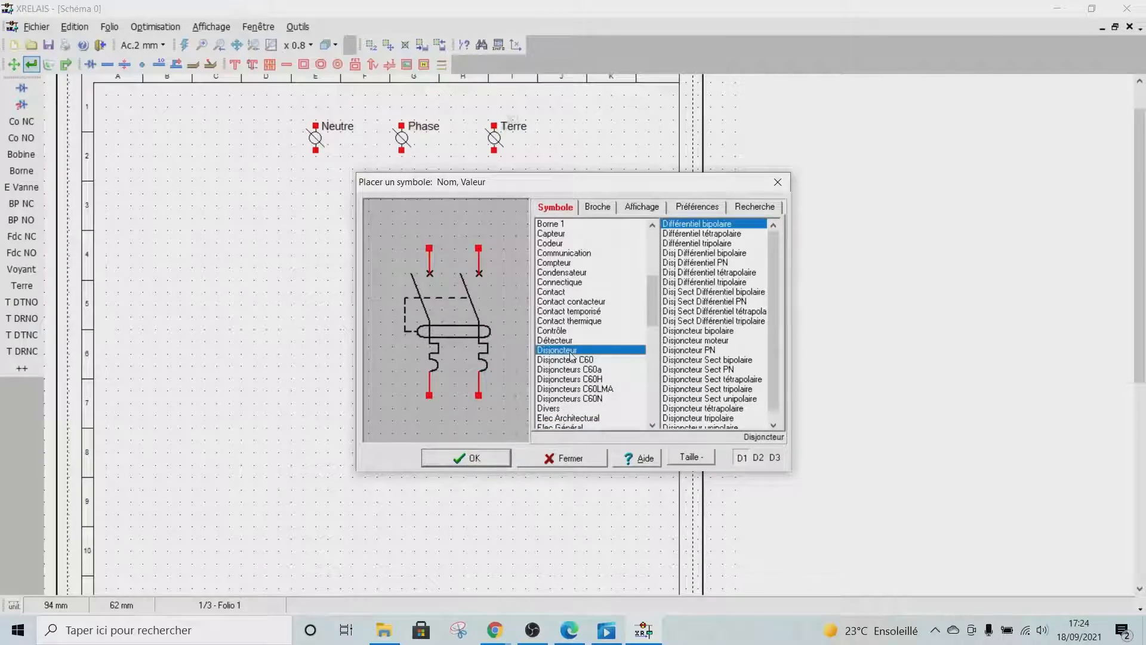
left_click(721, 263)
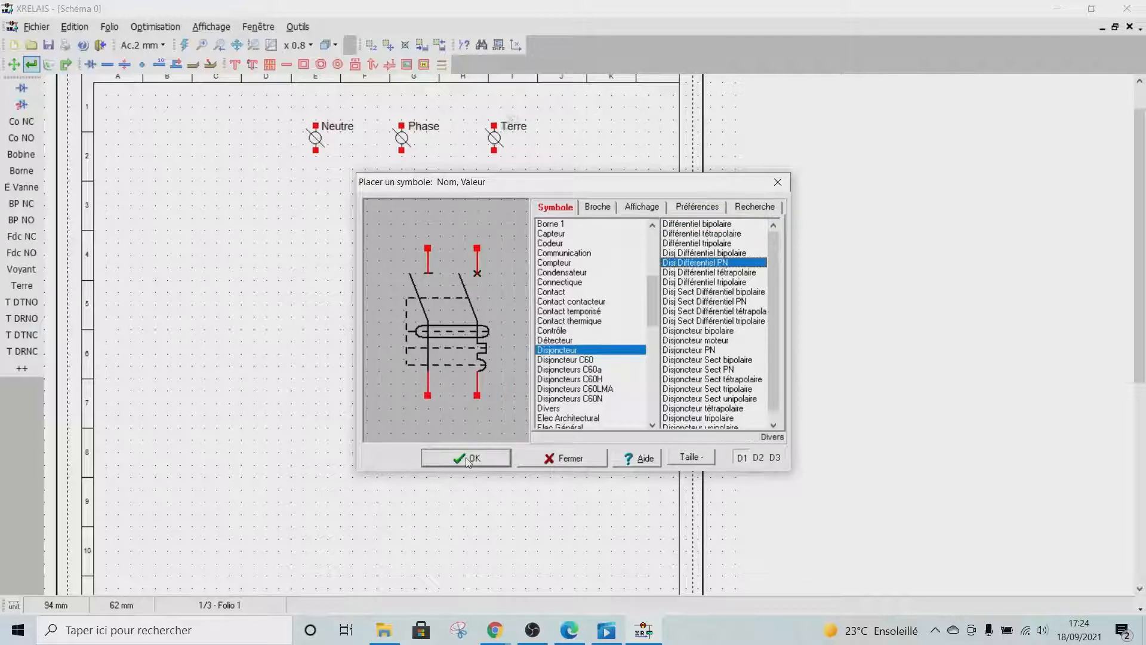
left_click(466, 457)
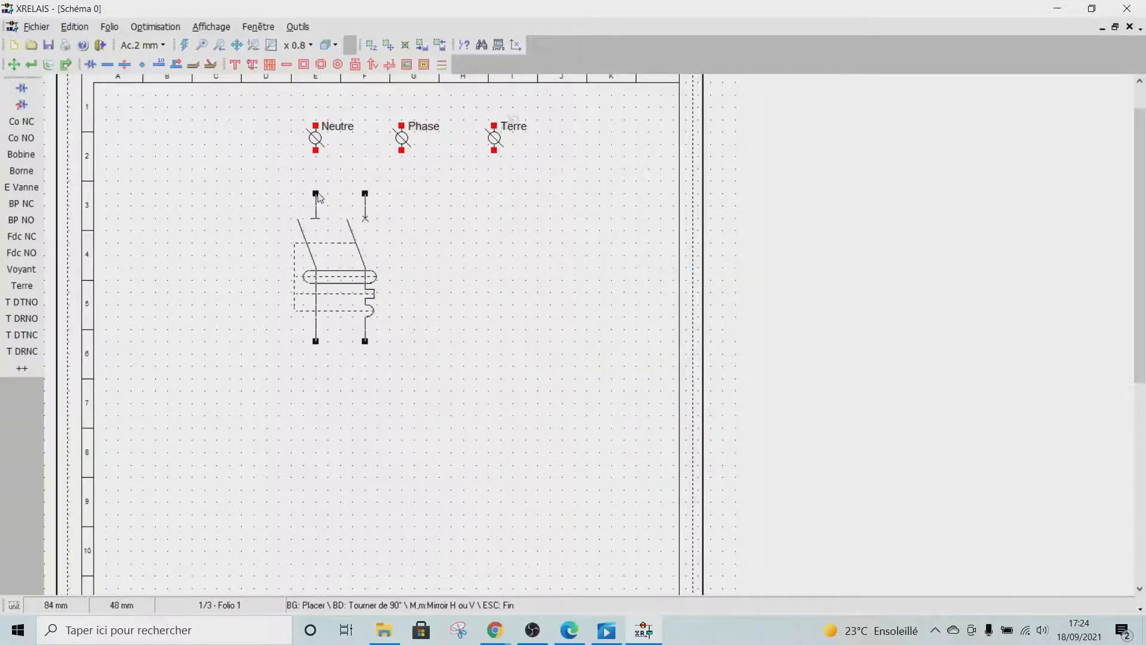
left_click(319, 197)
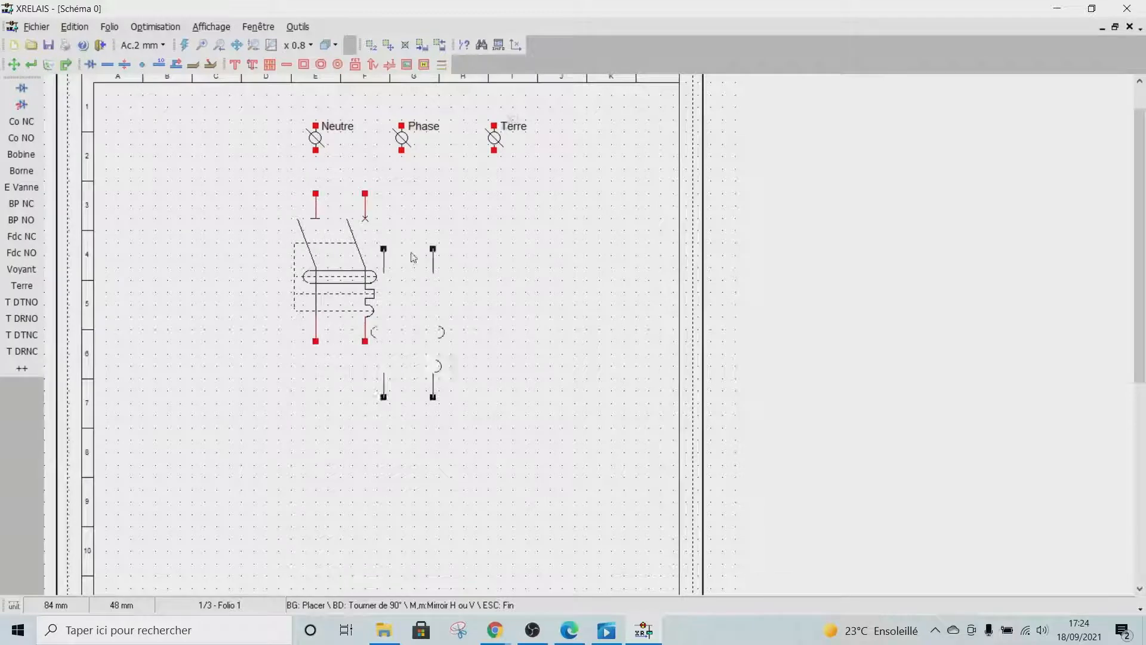
key("Escape")
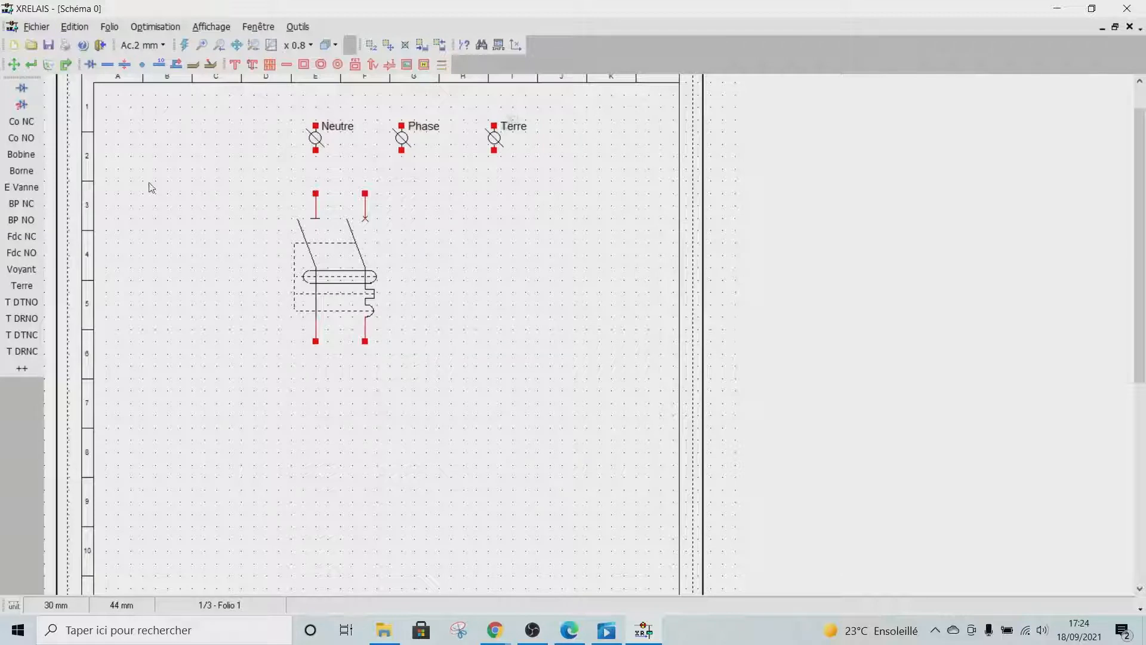
- Place a Disjoncteur PN symbol directly below the differential breaker, with its poles aligned in columns E and F
left_click(22, 88)
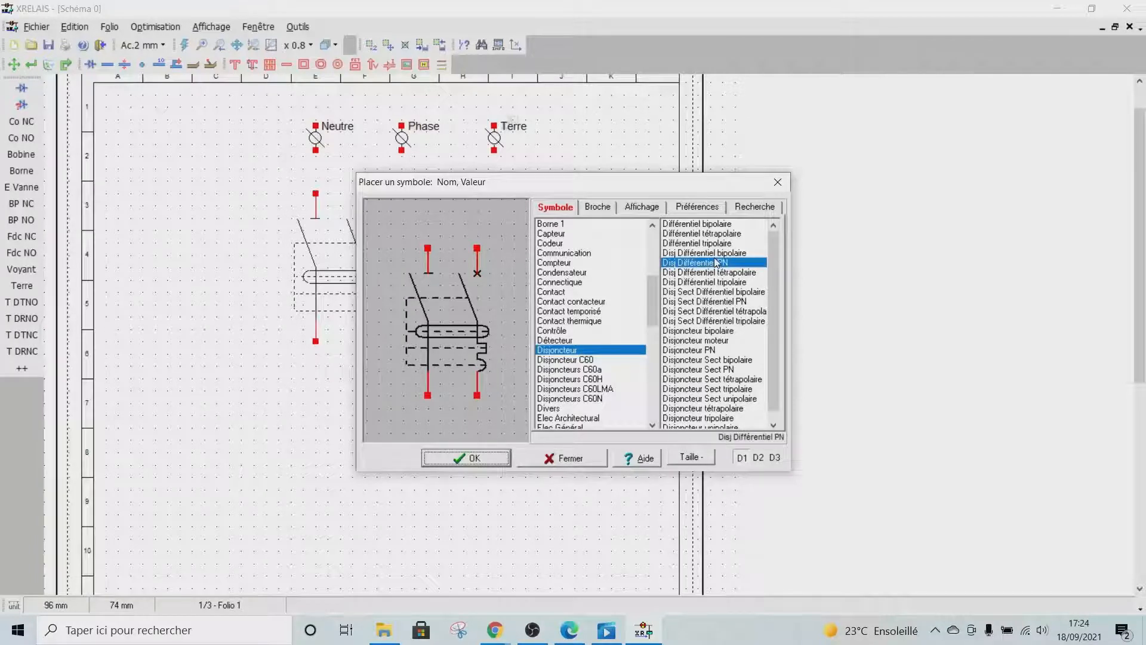
left_click(714, 351)
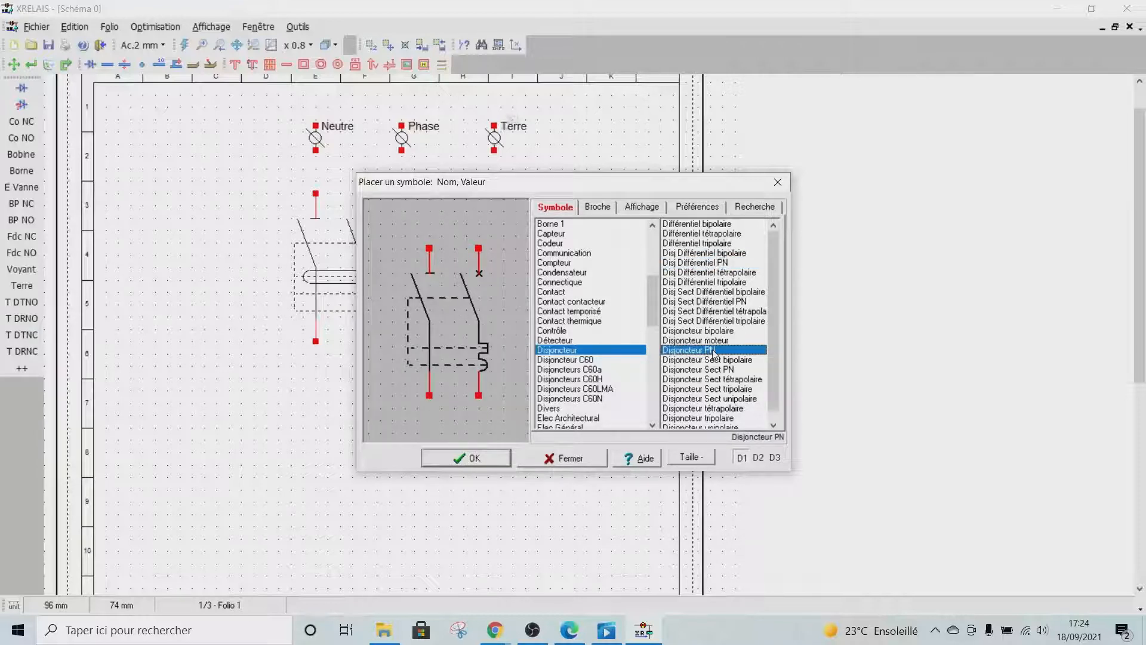
left_click(471, 460)
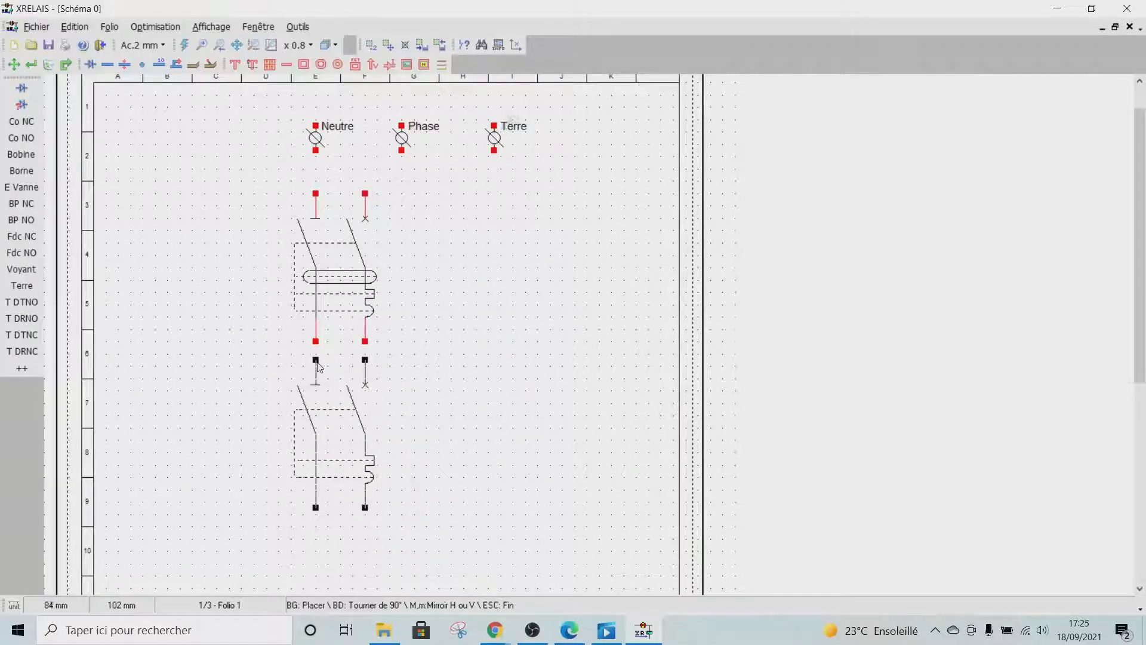
left_click(318, 367)
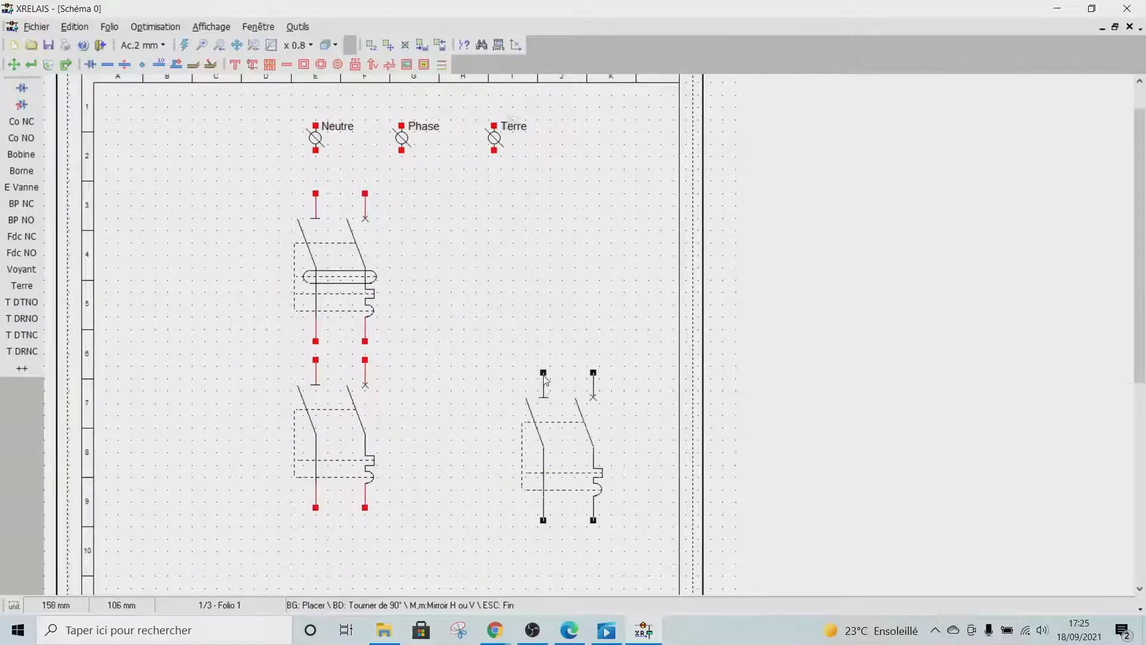
key("Escape")
- Place a 1 - Interrupteur symbol from the Elec Général category around column C, between rows 11 and 12
scroll(1140, 333, "down", 3)
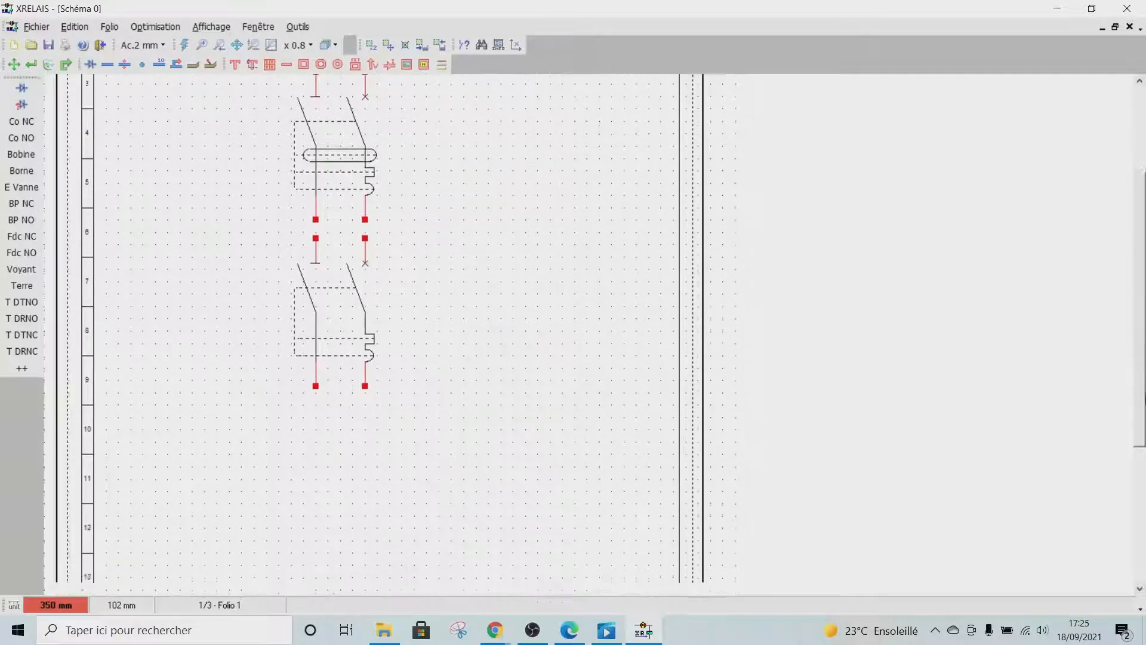
scroll(1015, 406, "down", 1)
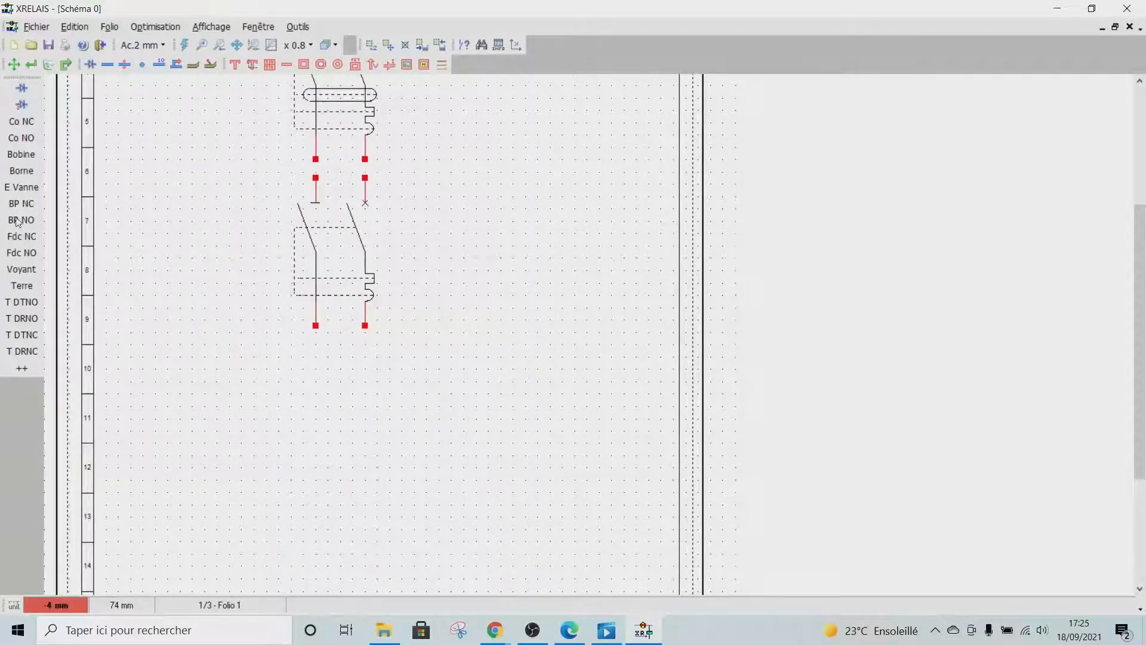
left_click(22, 89)
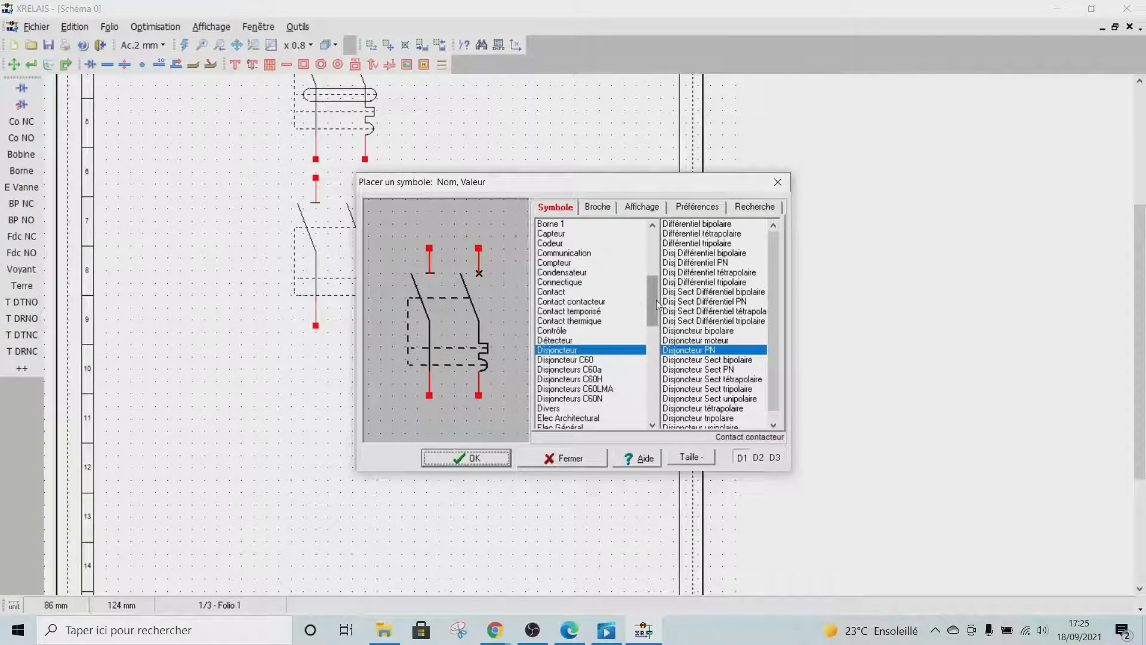
mouse_move(657, 304)
left_mouse_down()
mouse_move(657, 344)
mouse_move(658, 305)
left_mouse_up()
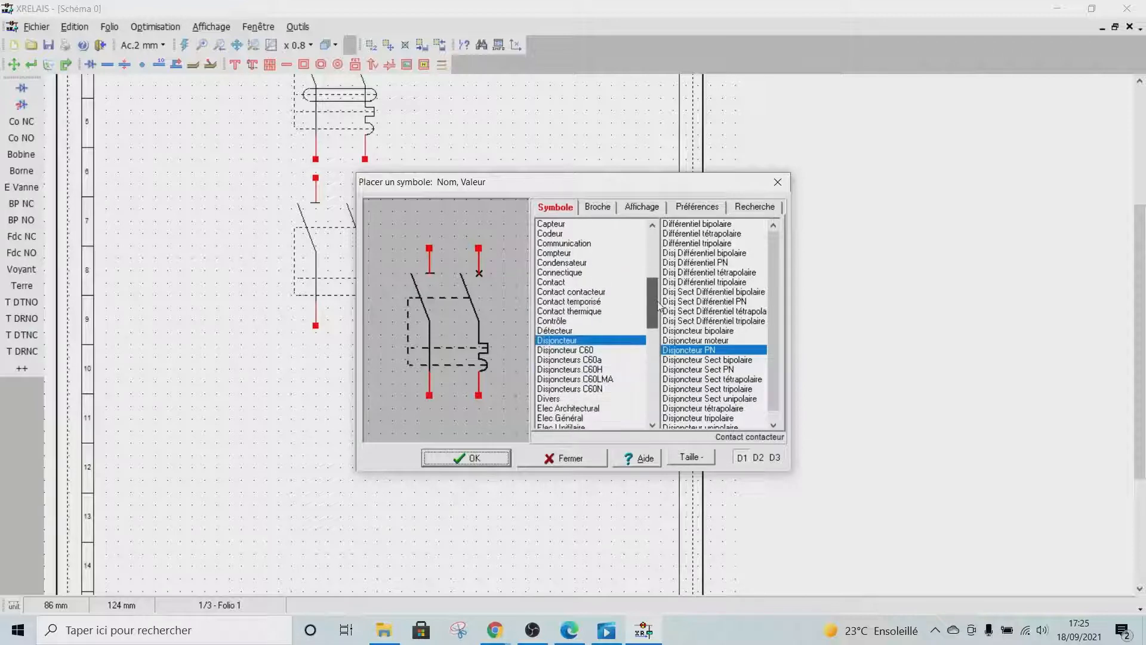
left_click(576, 419)
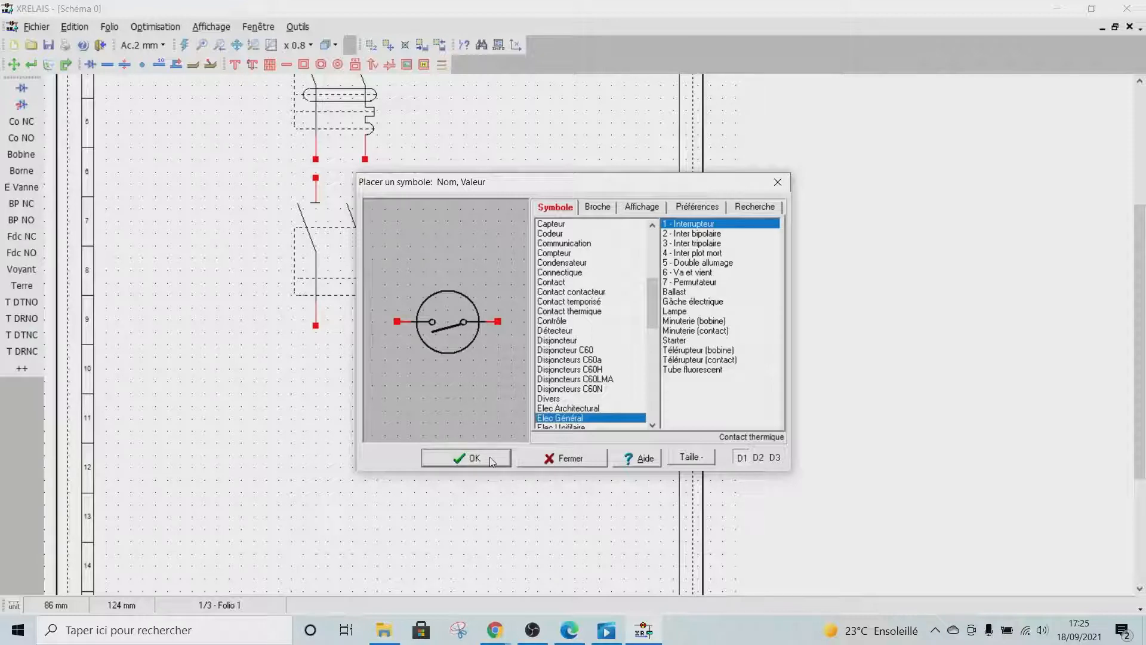
left_click(474, 458)
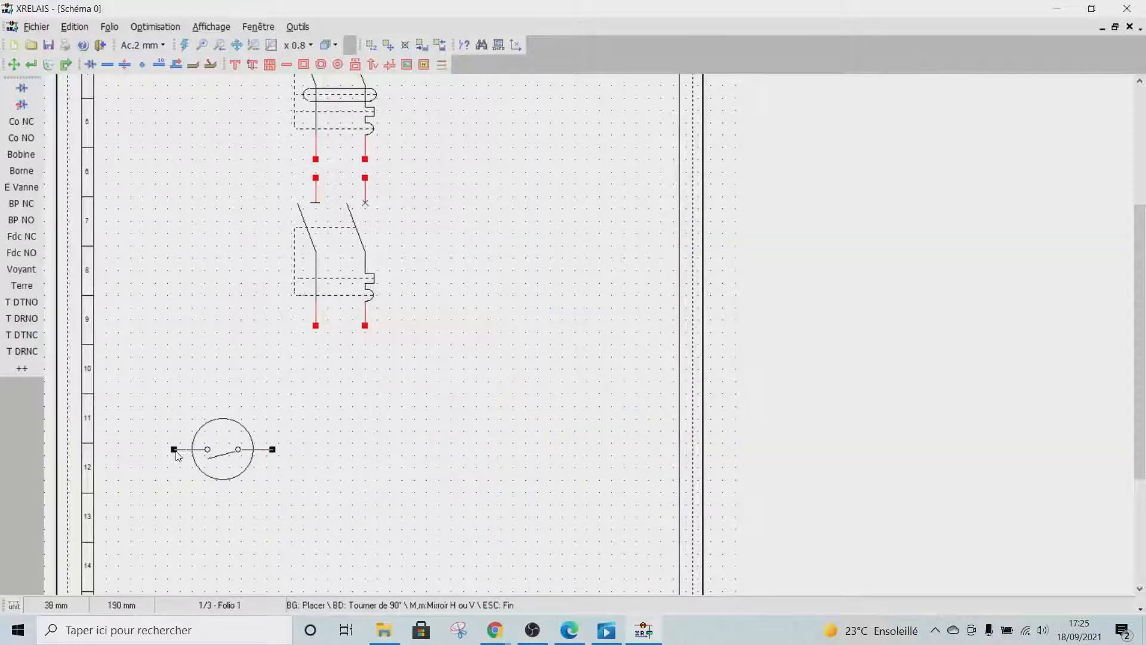
left_click(177, 455)
key("Escape")
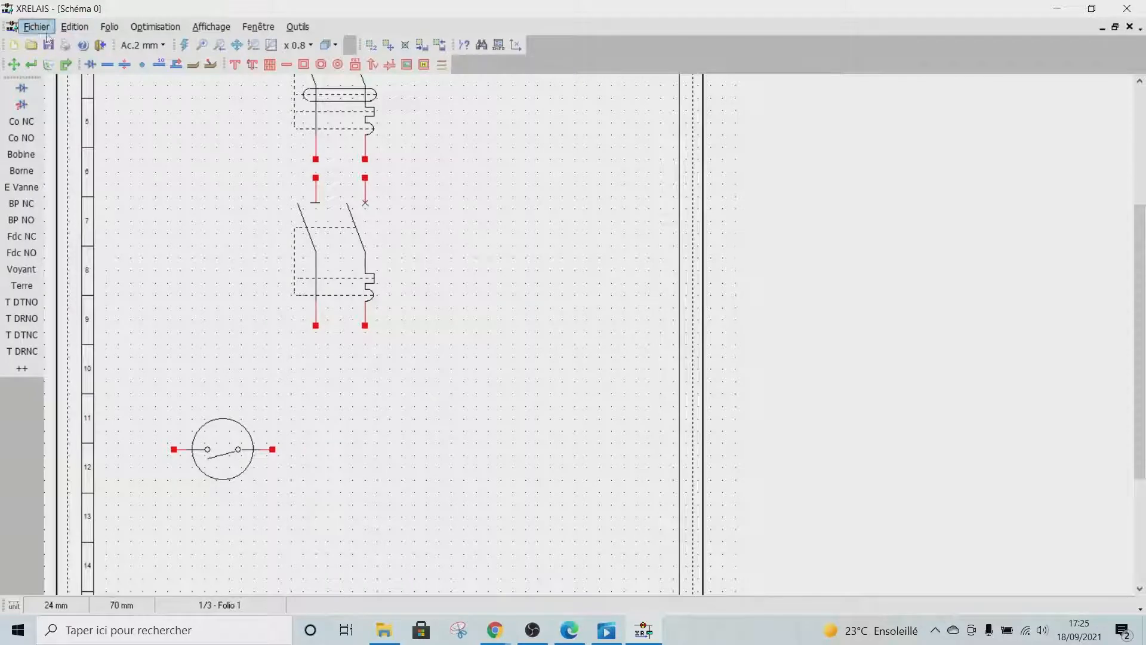
- Place a Lampe symbol from the Elec Général category around column H, level with the switch
left_click(21, 88)
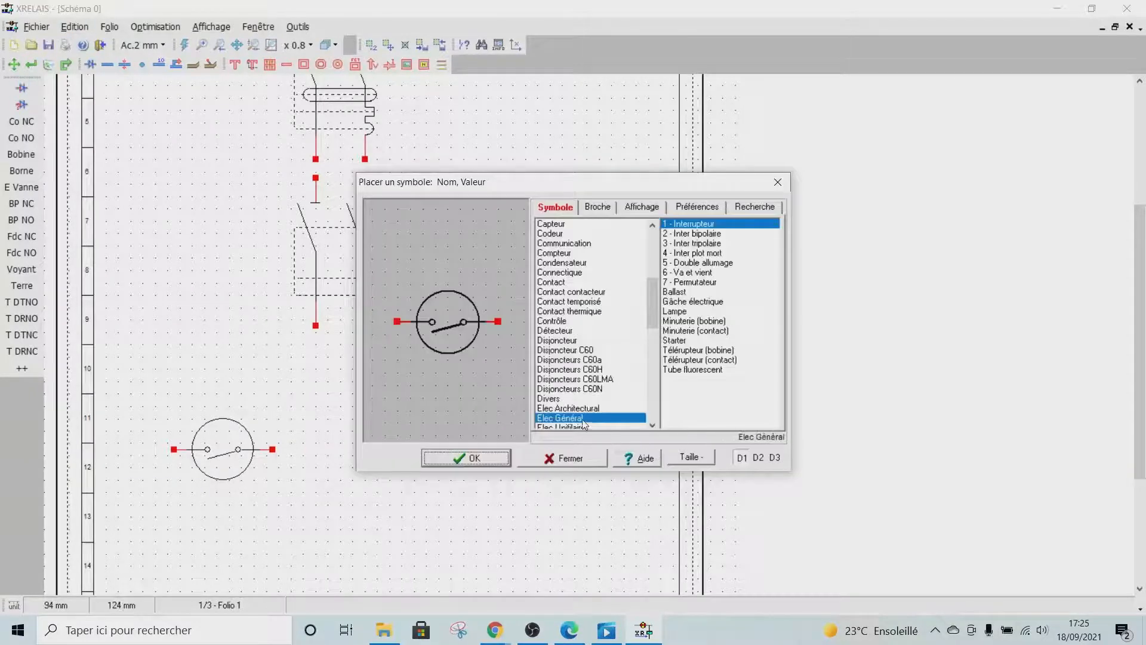
left_click(682, 312)
left_click(475, 457)
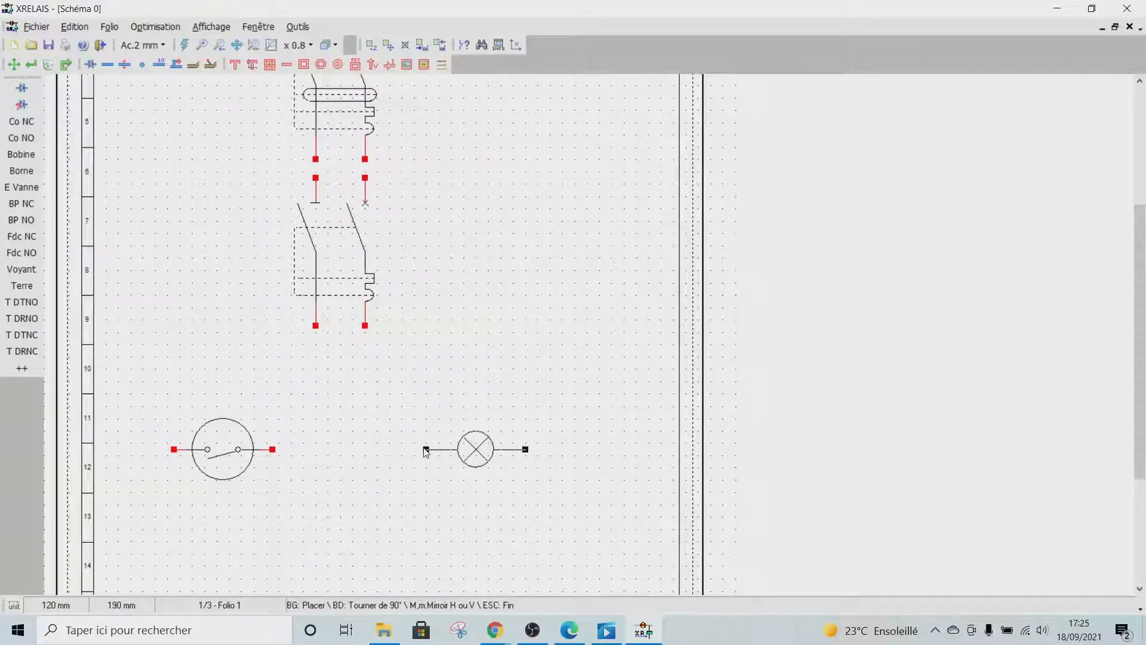
left_click(427, 451)
key("Escape")
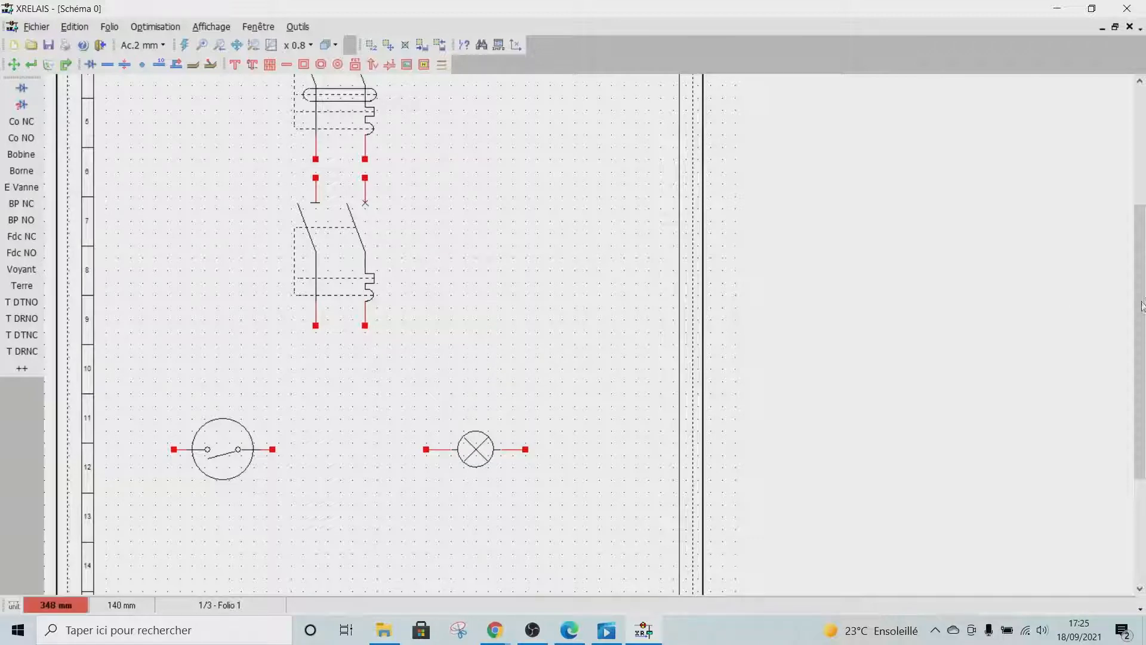
- Wire the Neutre and Phase terminals to the neutral and phase inputs of the differential breaker
left_click_drag(1142, 302, 1142, 224)
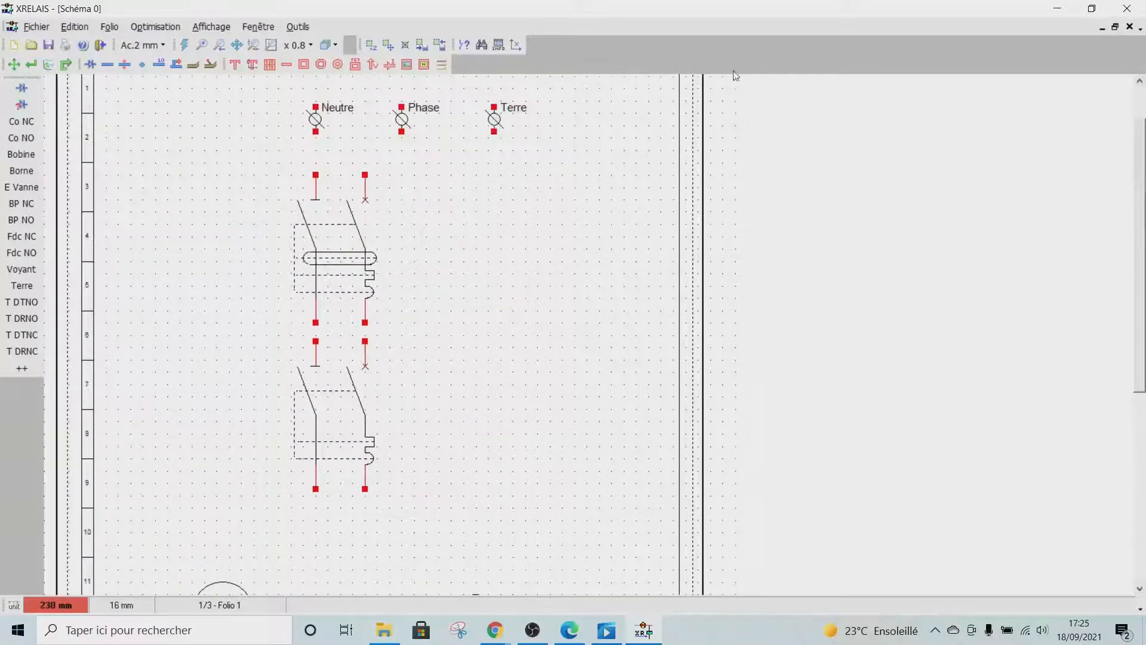
left_click(107, 65)
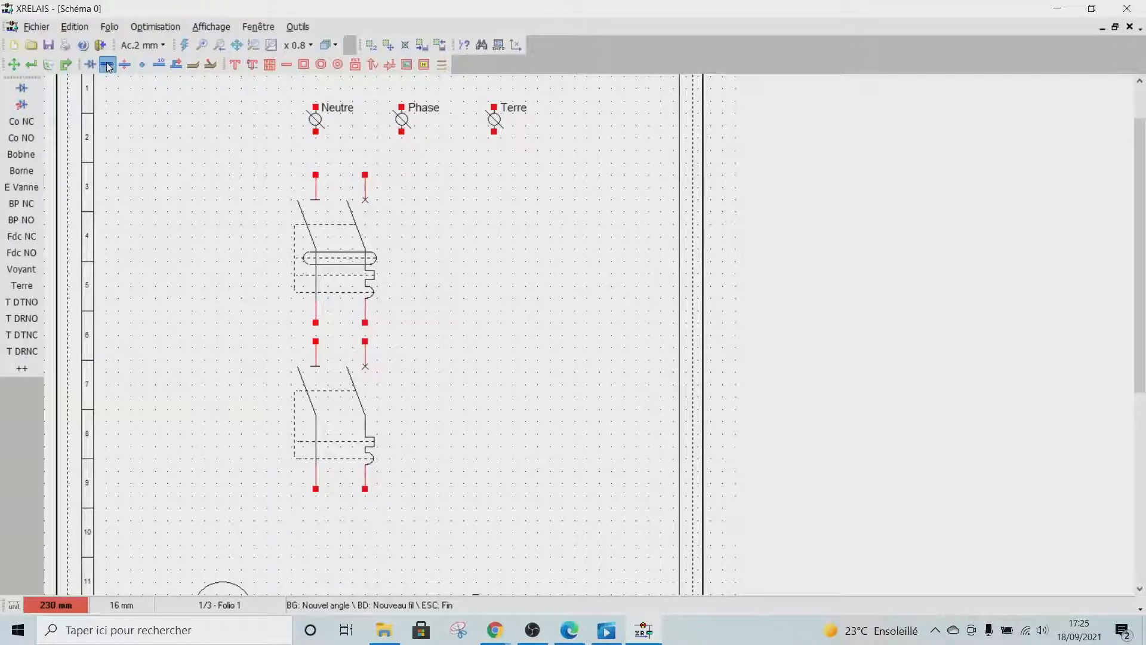
left_click(316, 133)
left_click(316, 175)
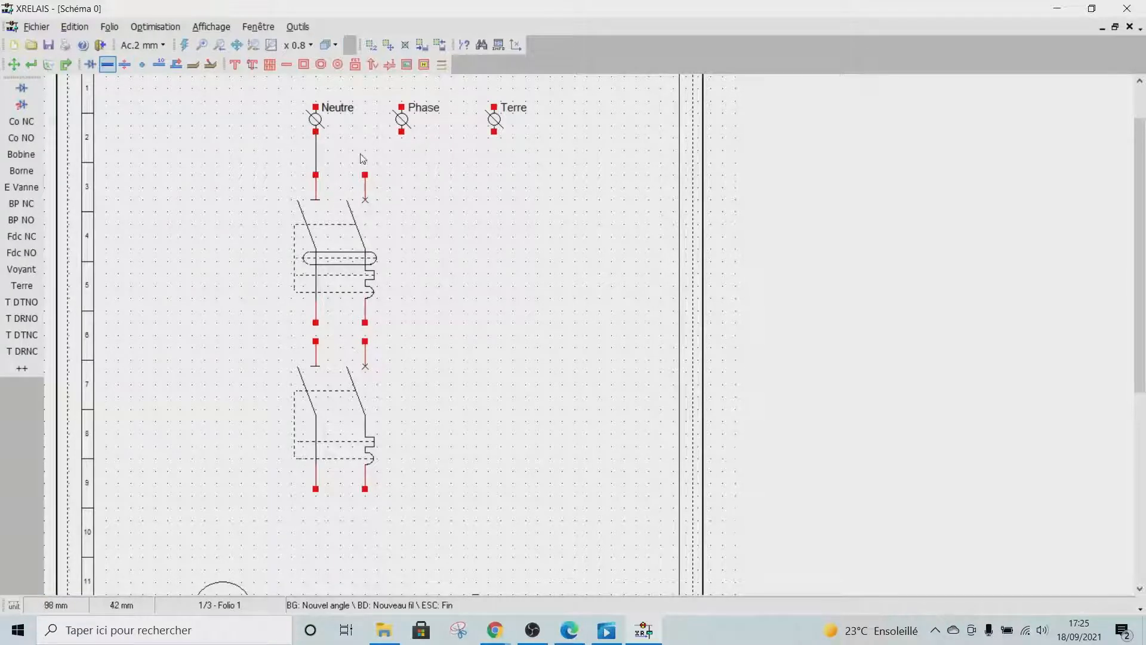
left_click(402, 133)
left_click(364, 175)
- Wire the differential breaker's two outputs to the matching inputs of the breaker below, deleting and redrawing the phase link
left_click(316, 323)
left_click(316, 341)
left_click(364, 322)
left_click(366, 341)
left_click(48, 65)
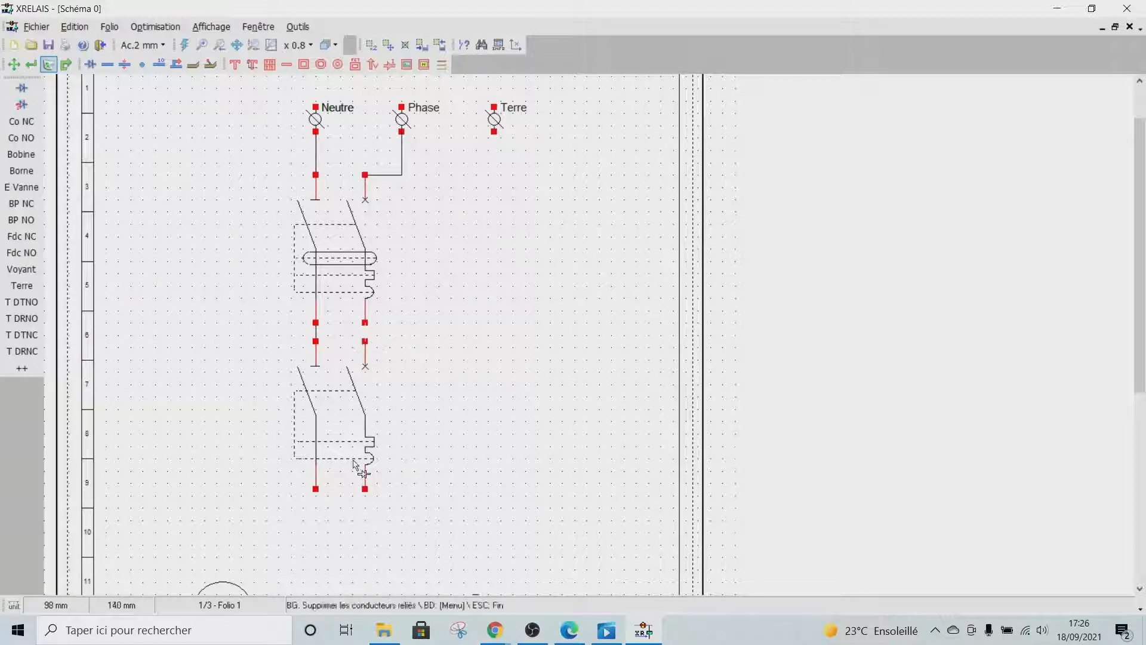
right_click(509, 362)
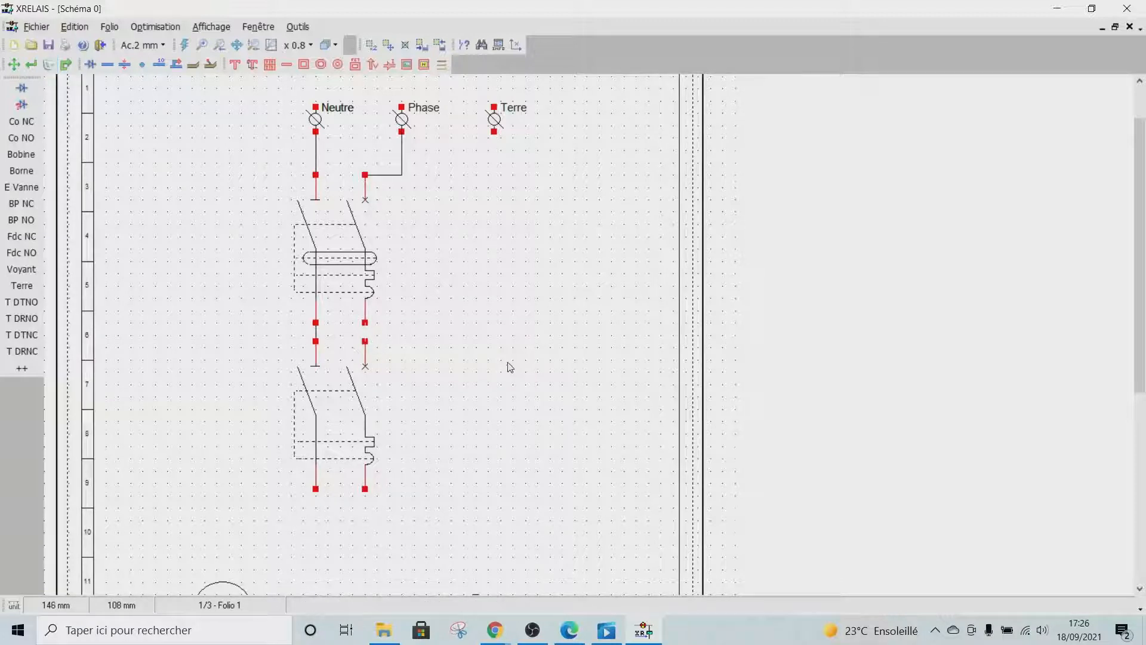
left_click(107, 65)
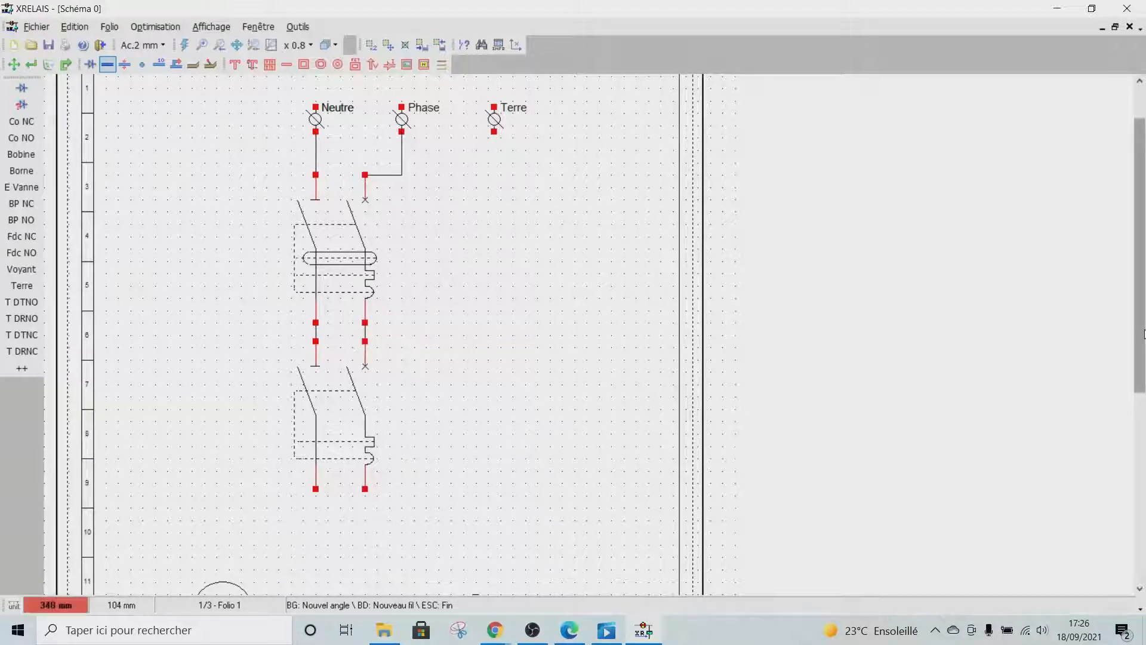
left_click_drag(1140, 339, 1144, 416)
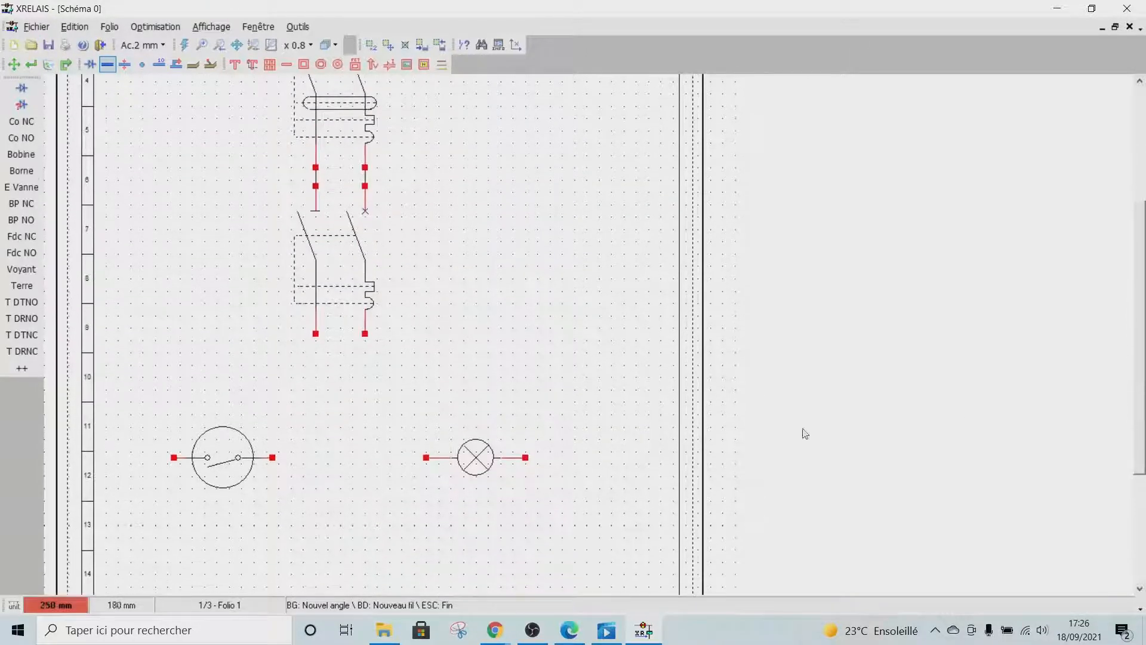
left_click(316, 334)
key("Escape")
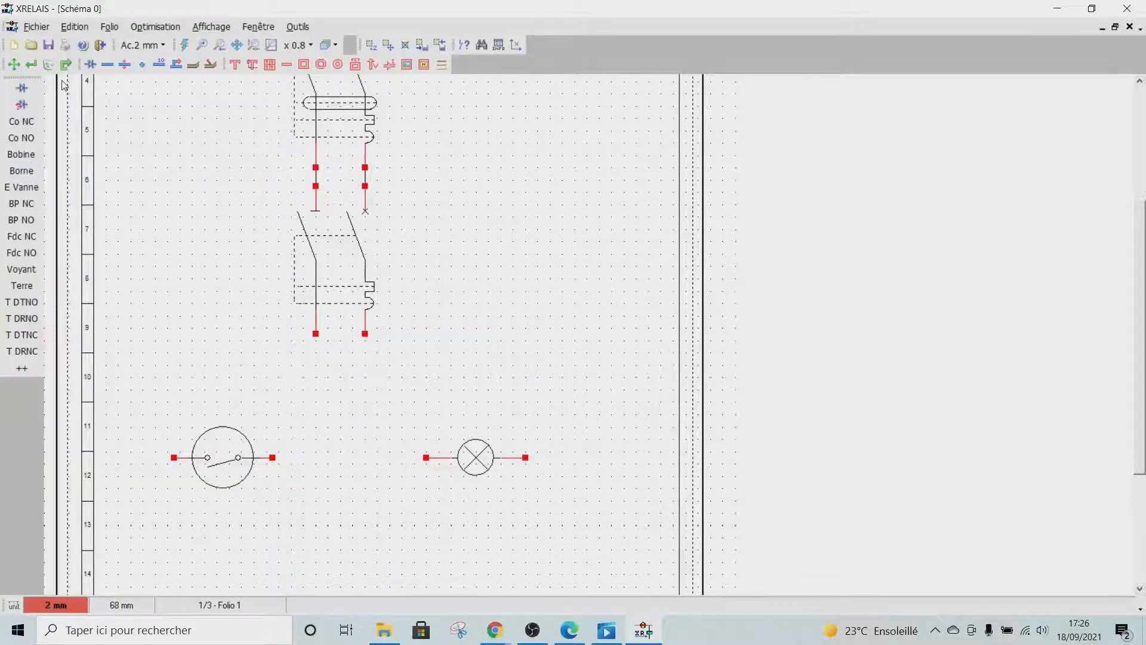
- Swap the lamp and switch positions, placing the lamp around column C and the switch around column H, both between rows 11 and 12
left_click(16, 65)
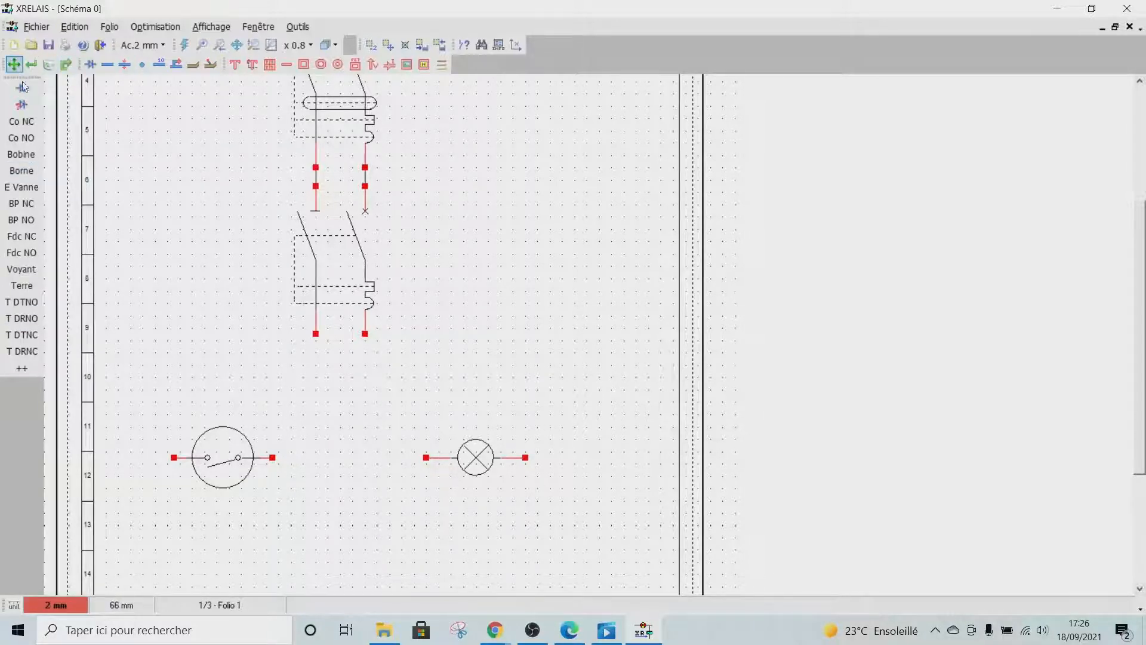
left_click(475, 459)
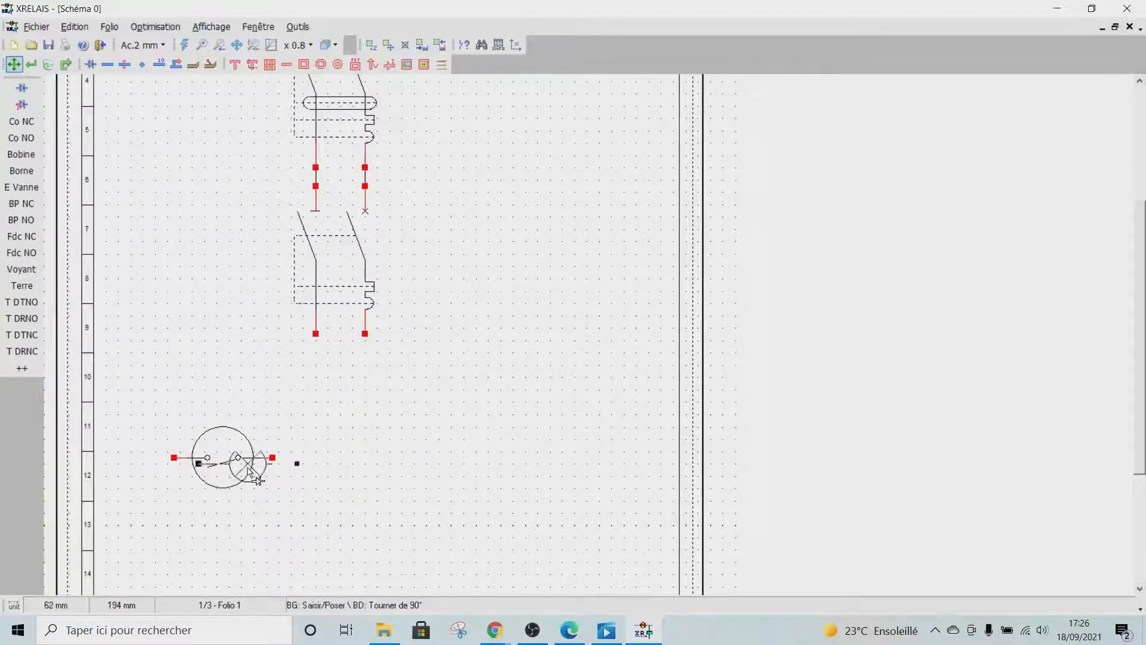
left_click(236, 519)
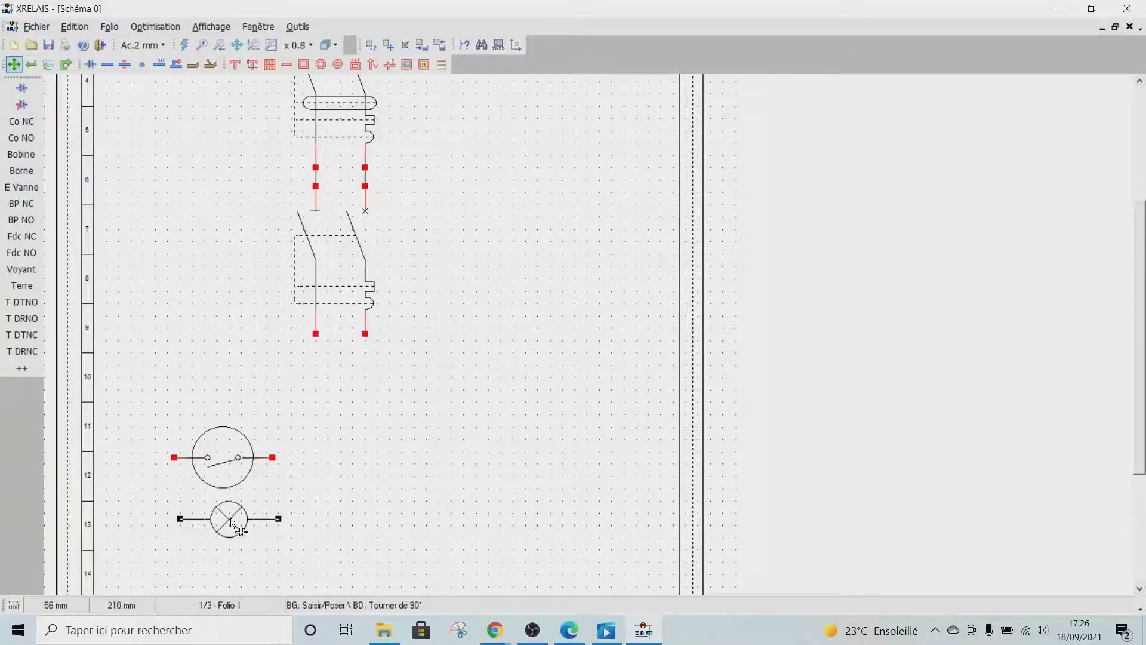
left_click(230, 470)
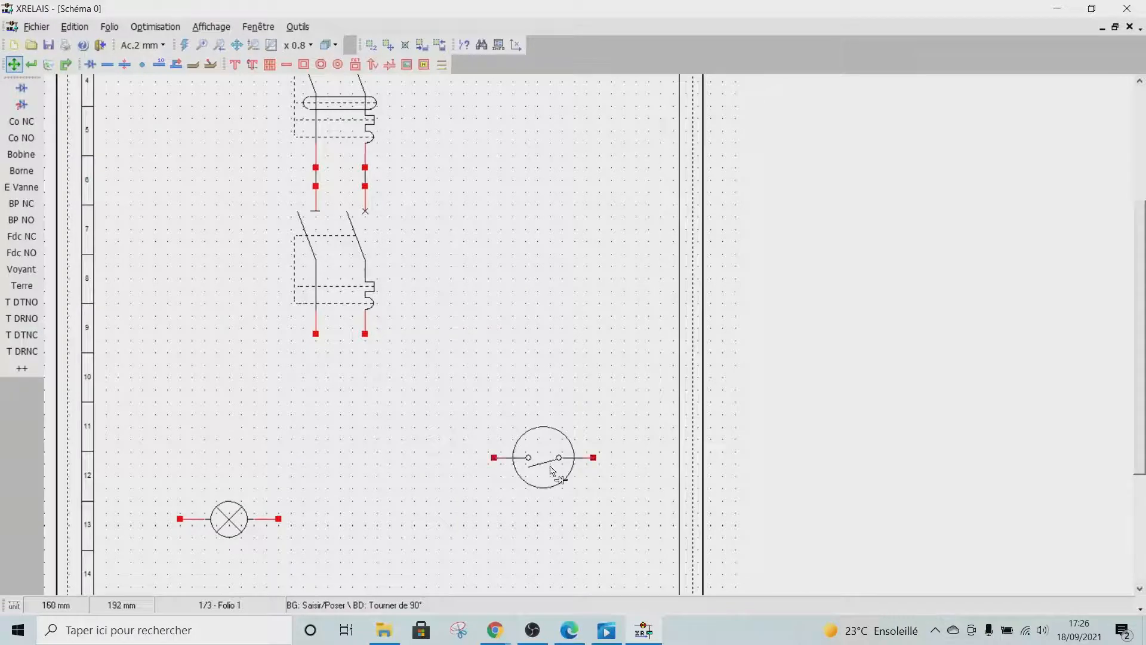
left_click(232, 522)
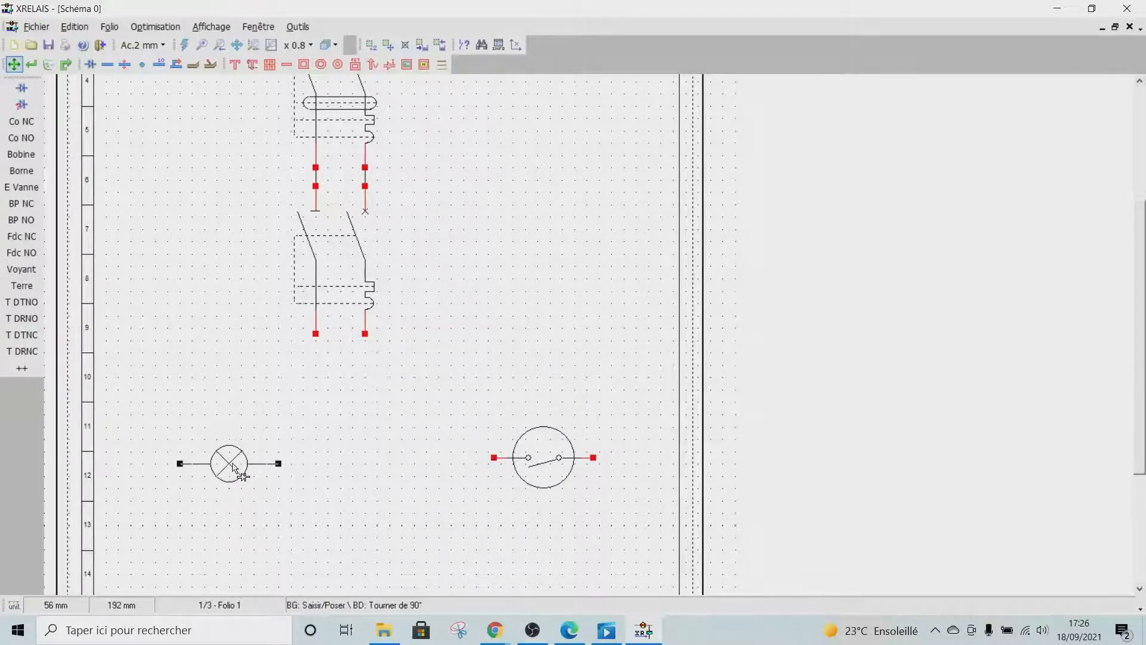
left_click(233, 463)
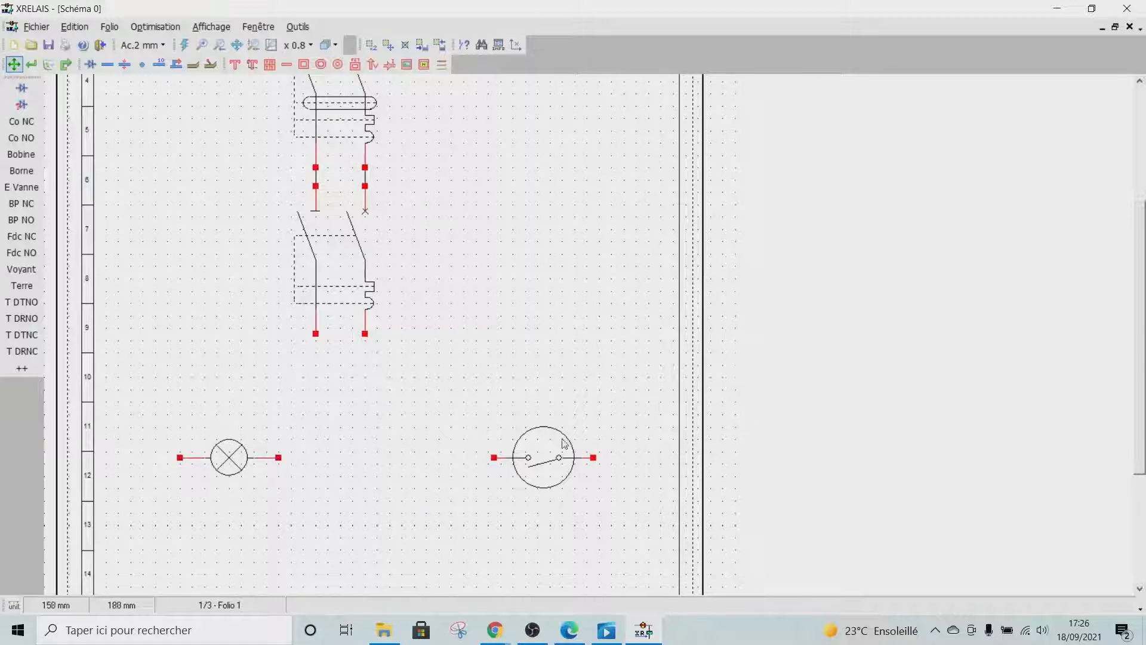
- Wire the lower breaker's phase output to the switch's outer pin and its neutral output to the lamp's outer pin, linking their inner pins
left_click(111, 65)
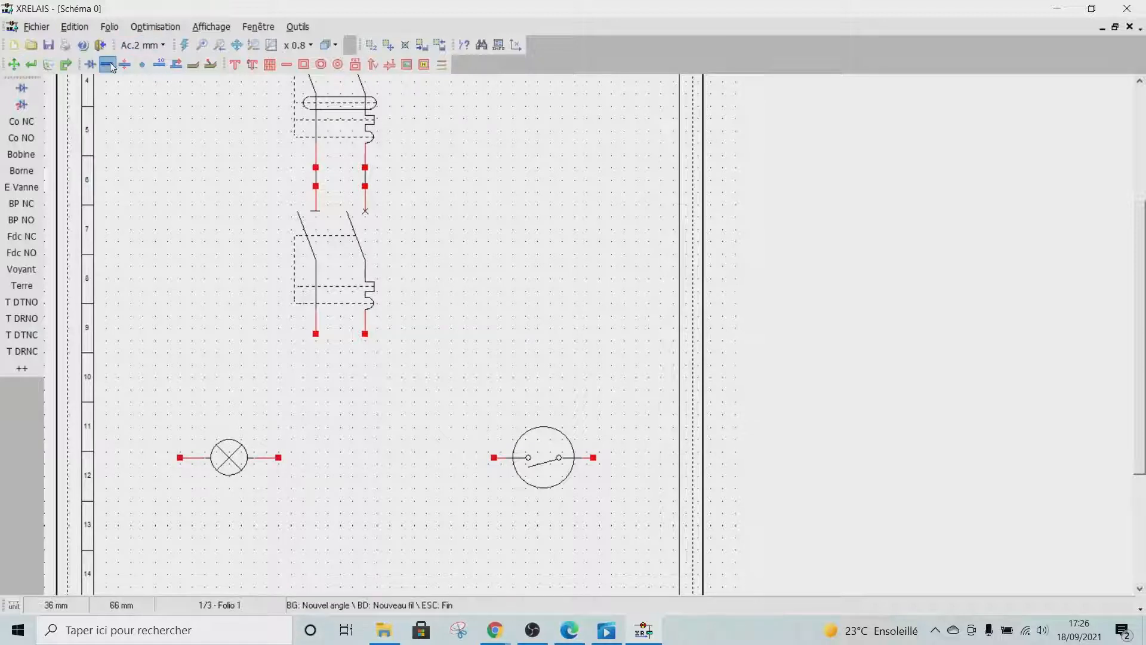
left_click(365, 335)
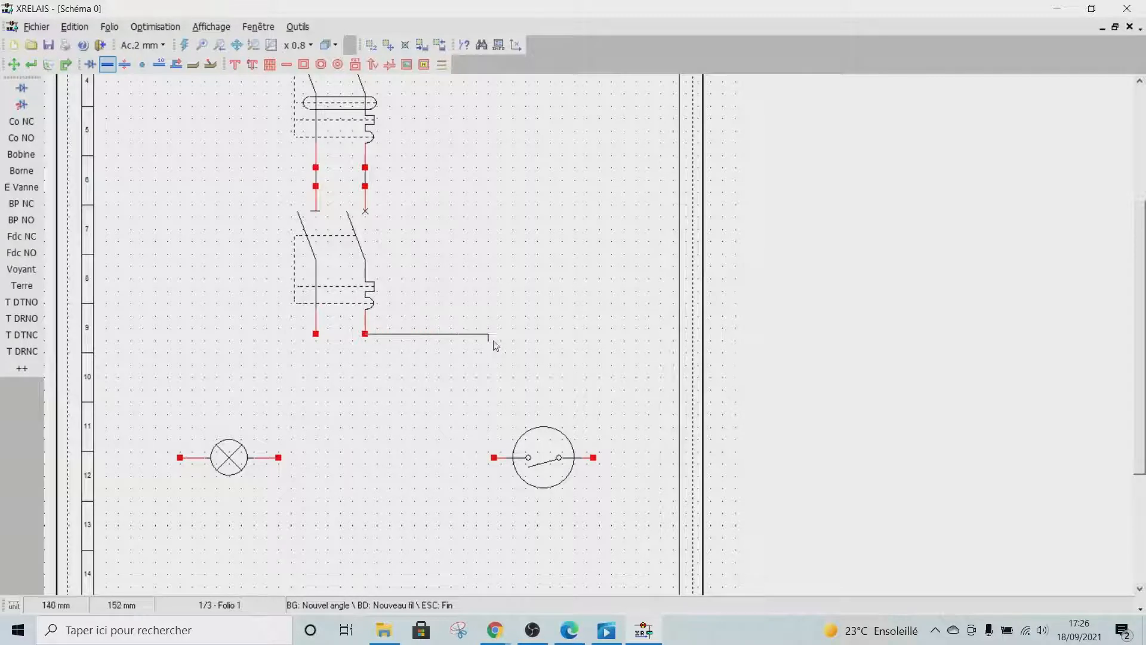
left_click(595, 457)
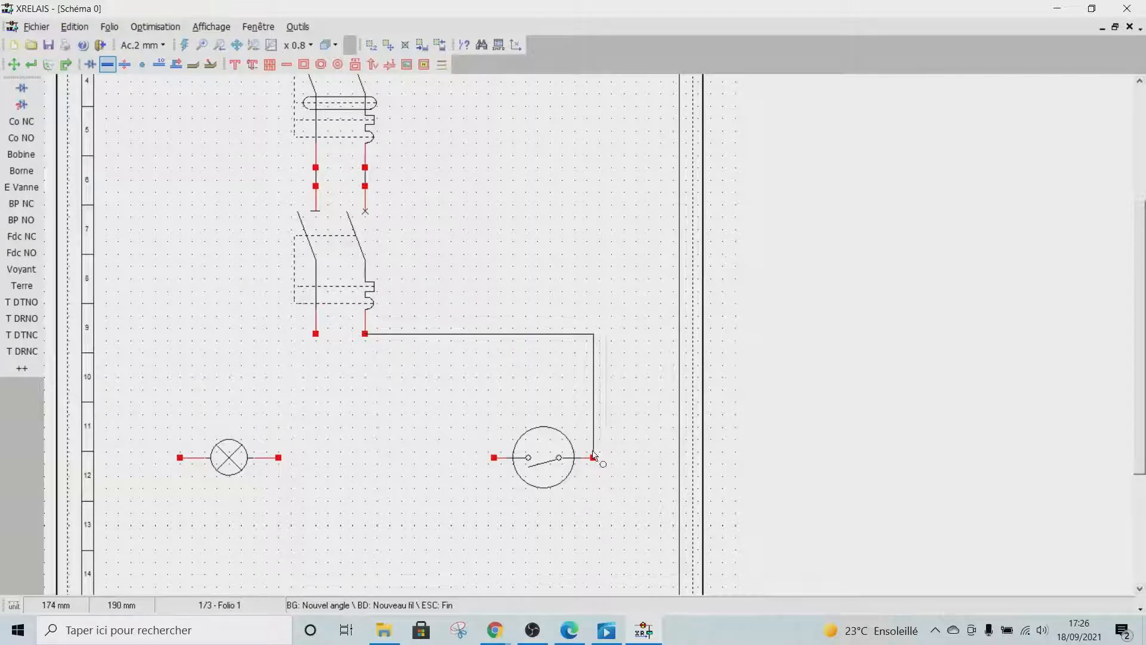
left_click(306, 339)
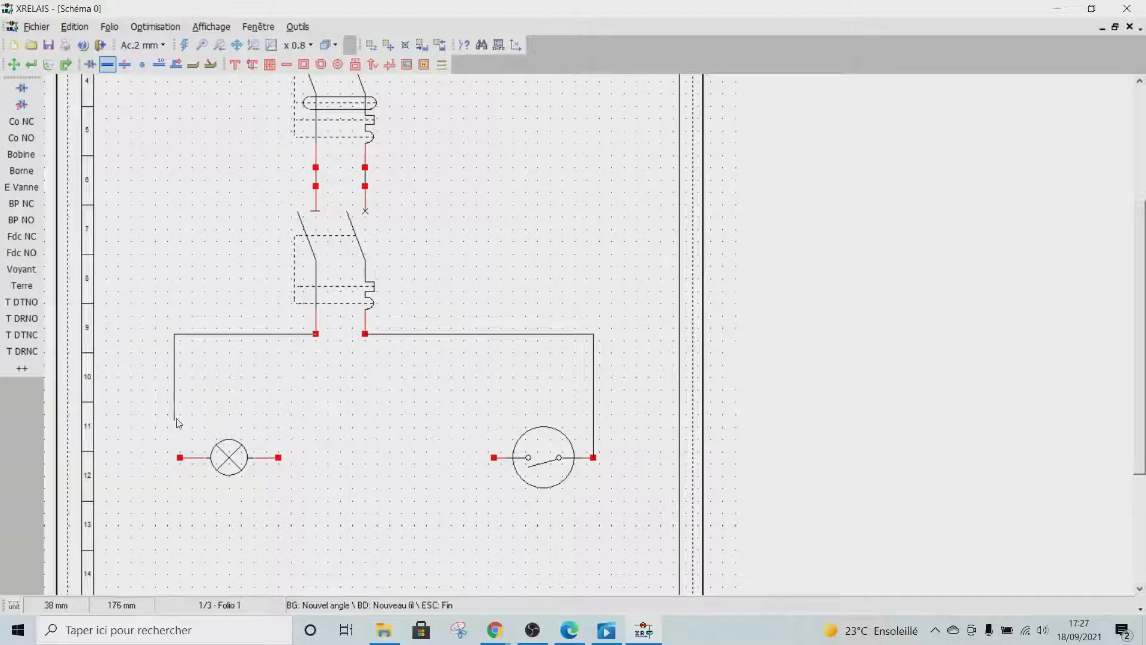
left_click(179, 457)
left_click(278, 457)
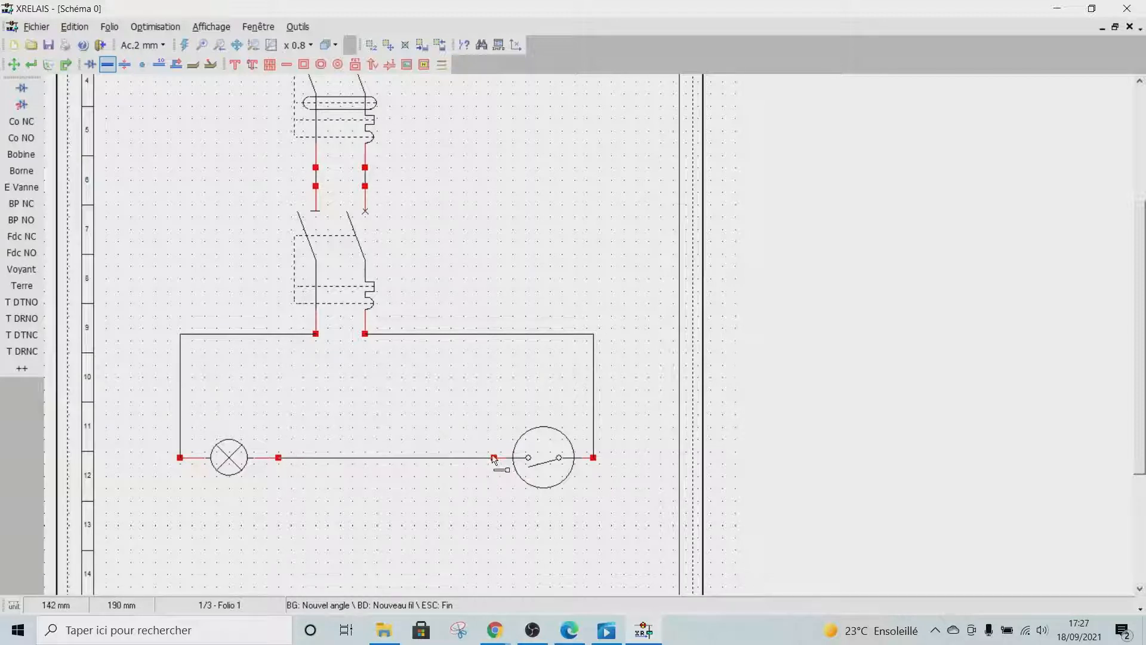
left_click(494, 458)
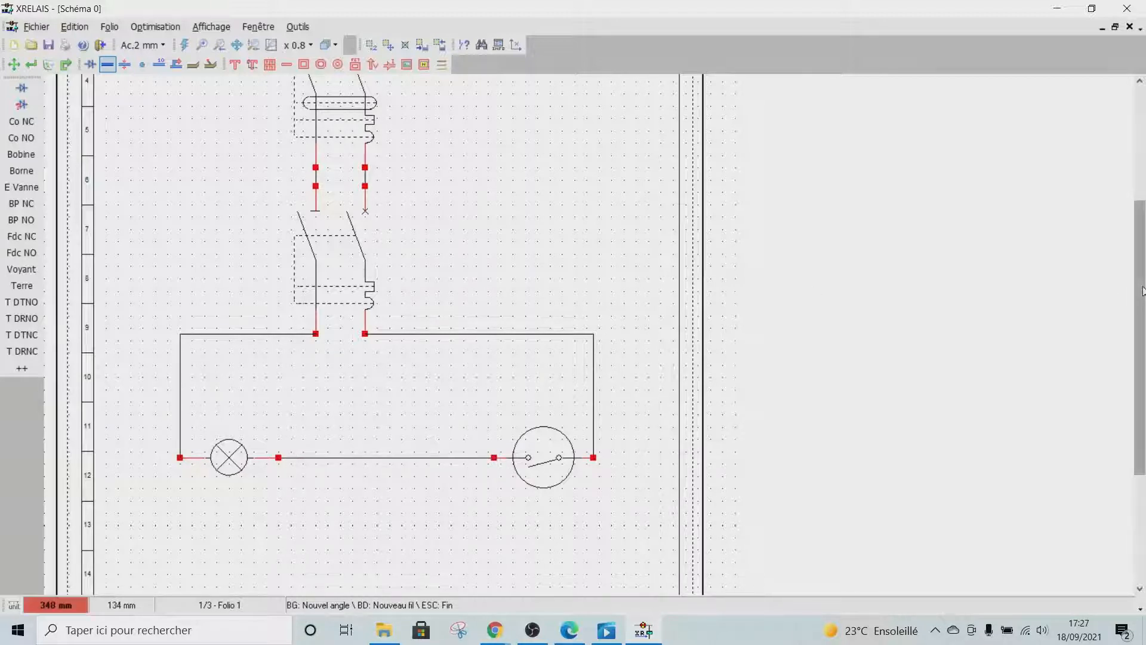
mouse_move(1140, 289)
left_mouse_down()
mouse_move(1141, 252)
mouse_move(1141, 268)
left_mouse_up()
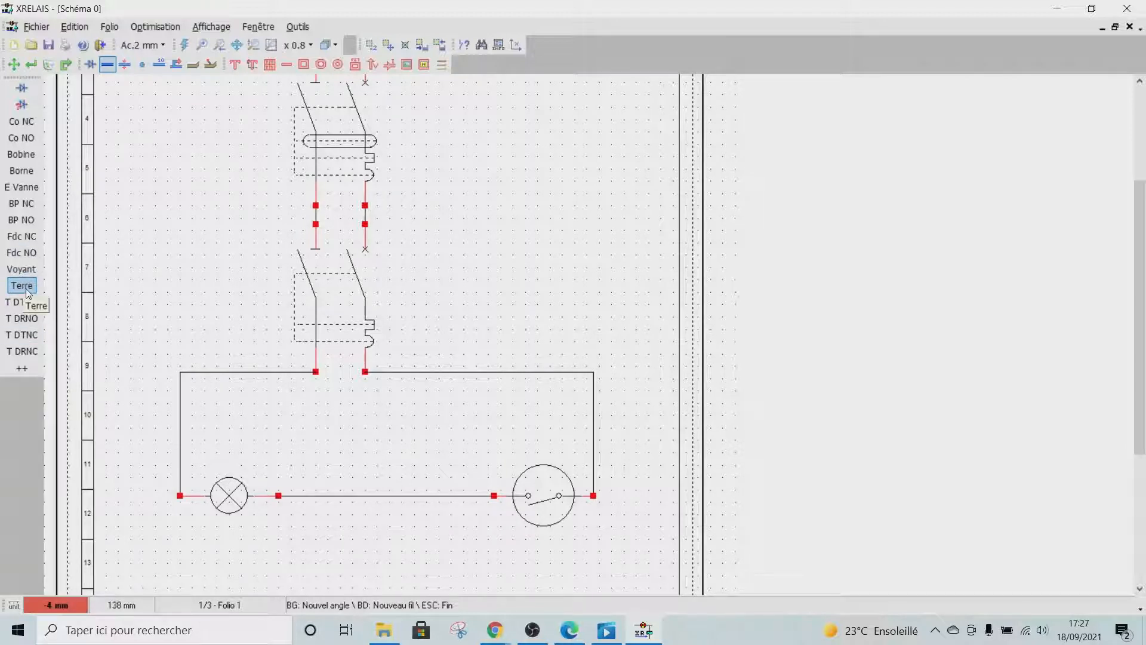
left_click(22, 88)
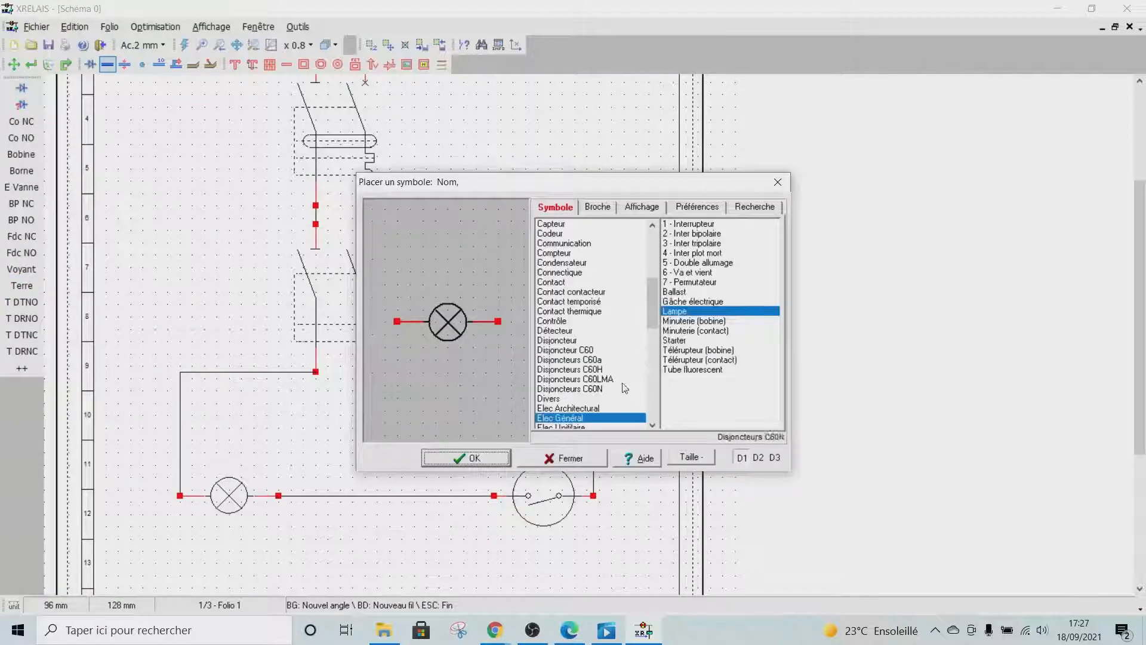
left_click_drag(652, 317, 660, 411)
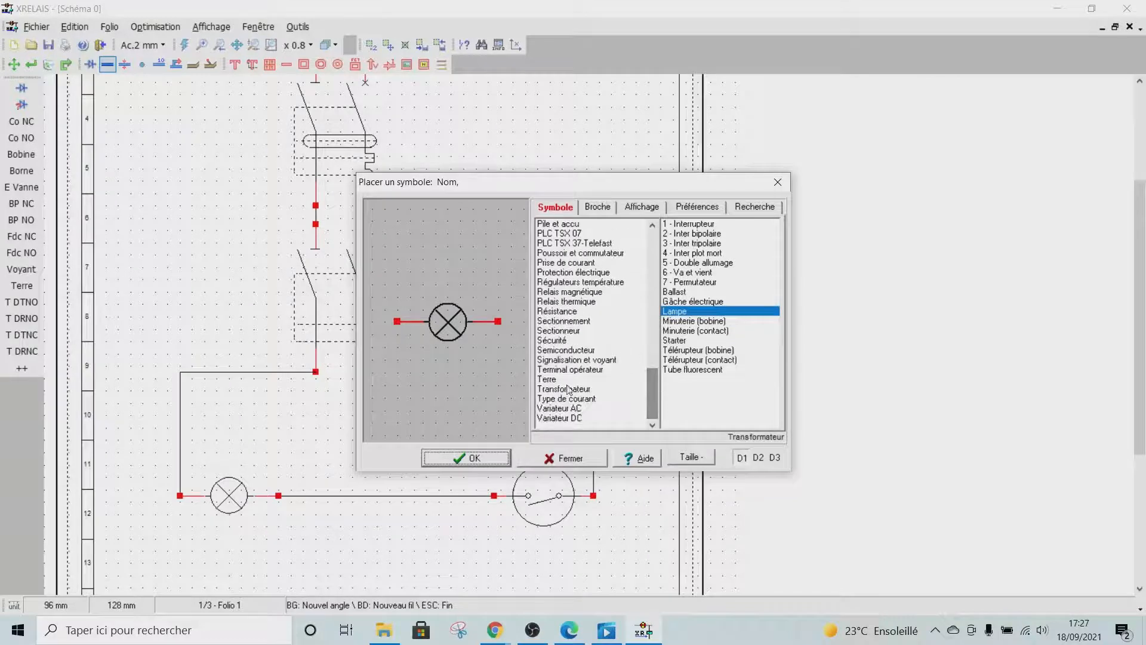
left_click(778, 181)
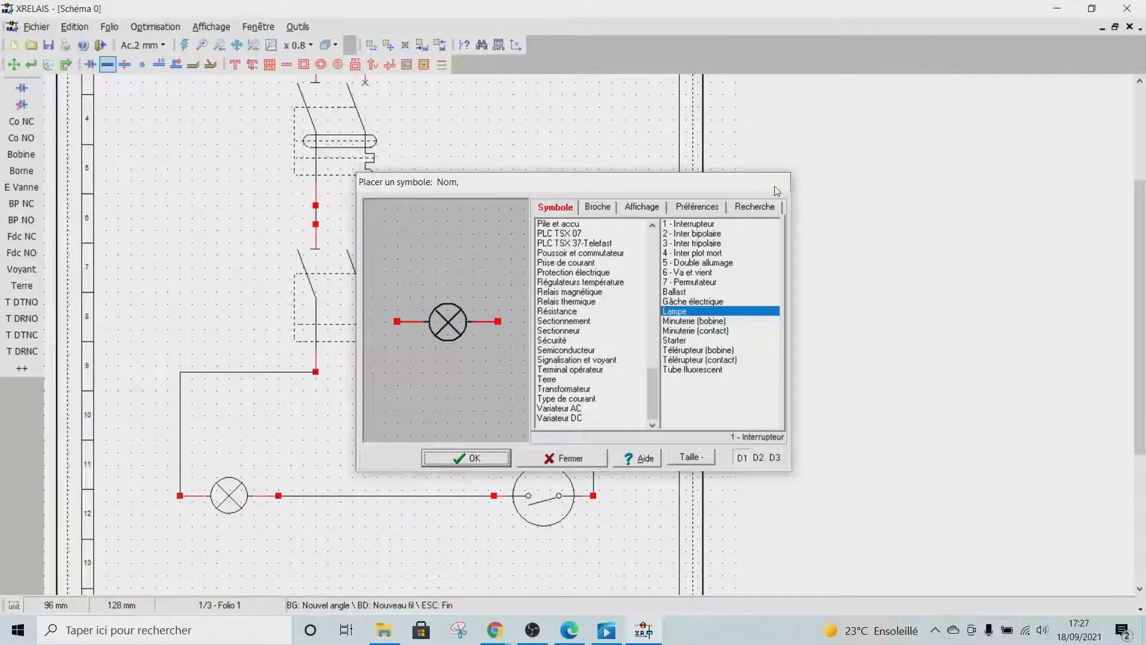
- Place one Terre earth symbol just below the lamp, near its outer pin
left_click(21, 286)
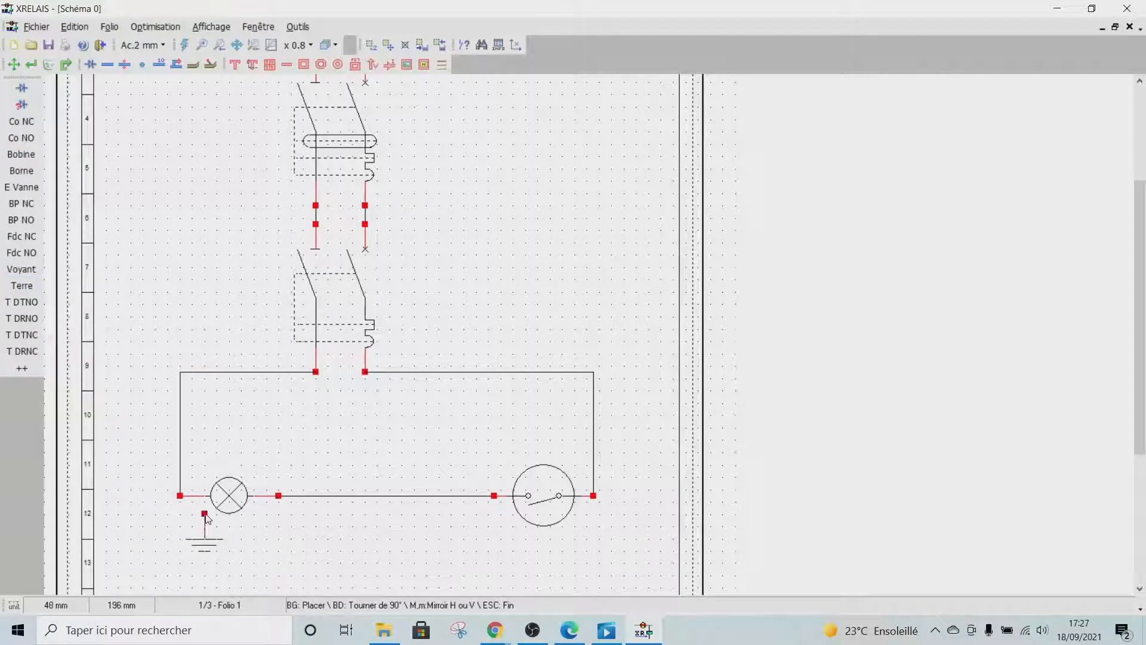
left_click(207, 518)
key("Escape")
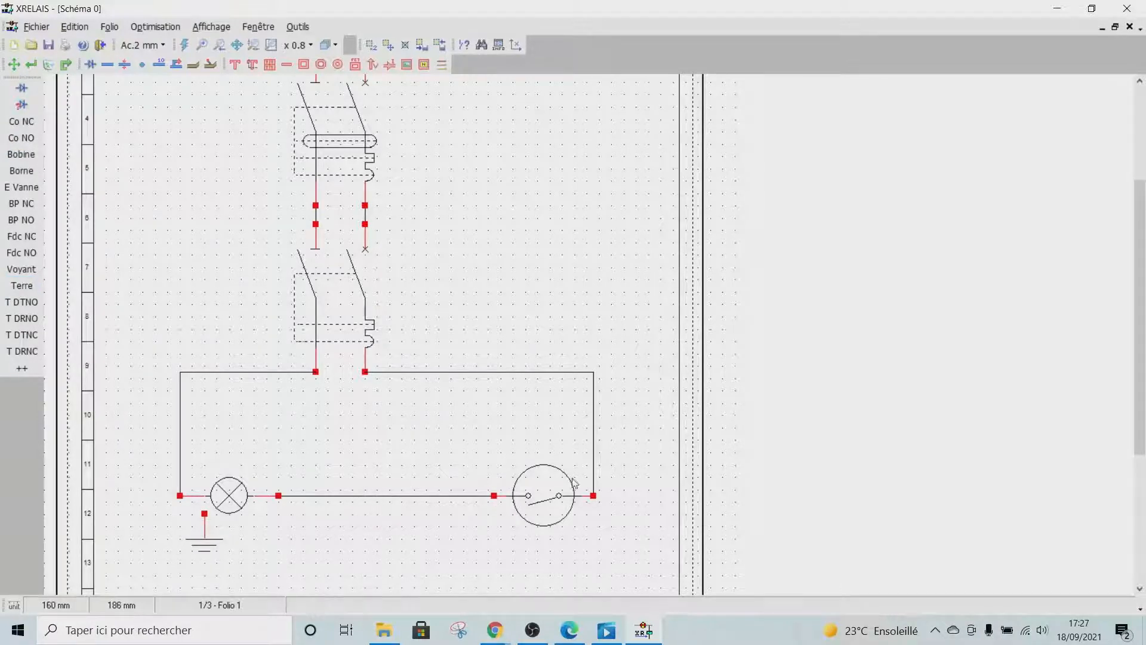
- Move the Terre supply terminal to the other side of the Neutre terminal, level with it and above the lamp side
left_click_drag(1142, 297, 1142, 236)
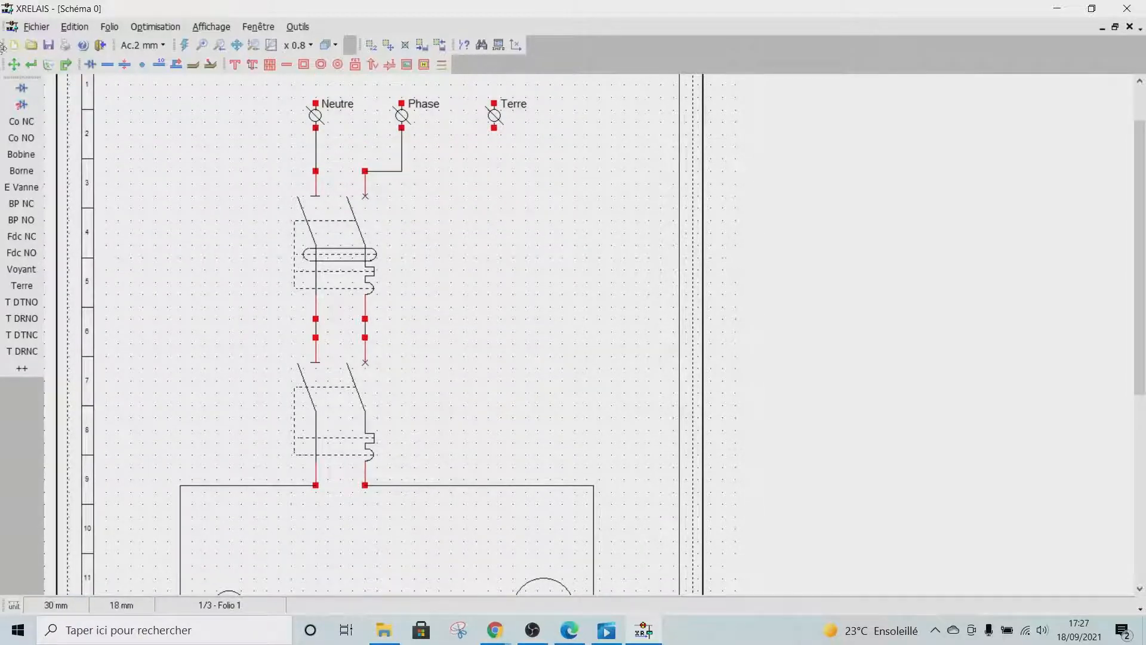
left_click(13, 64)
left_click(499, 126)
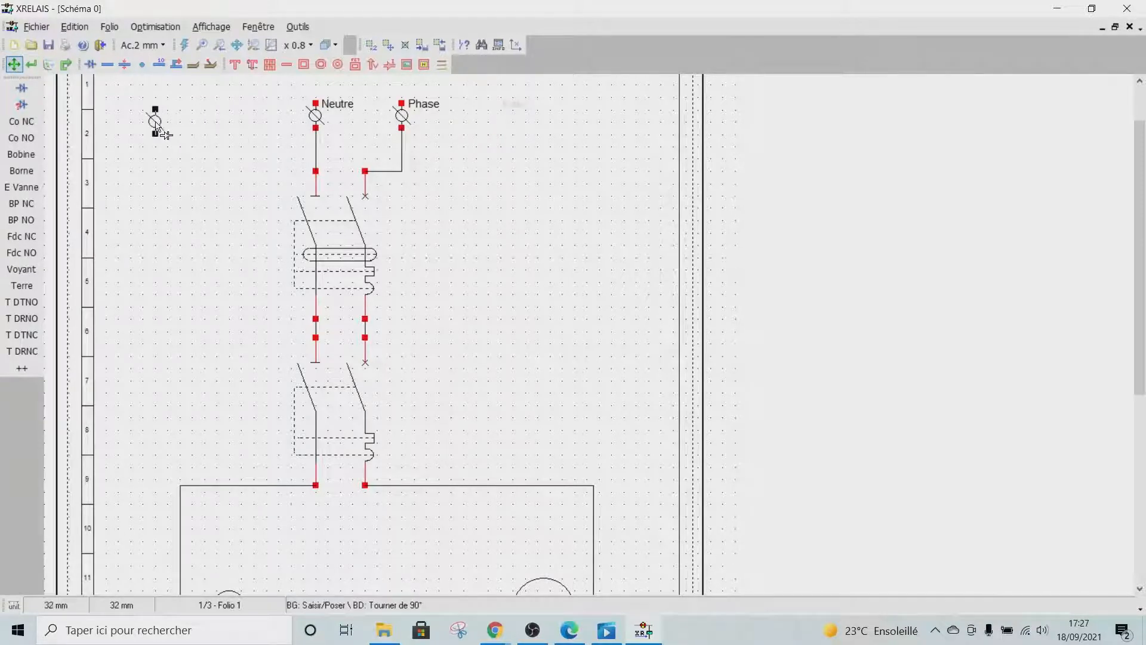
left_click(165, 129)
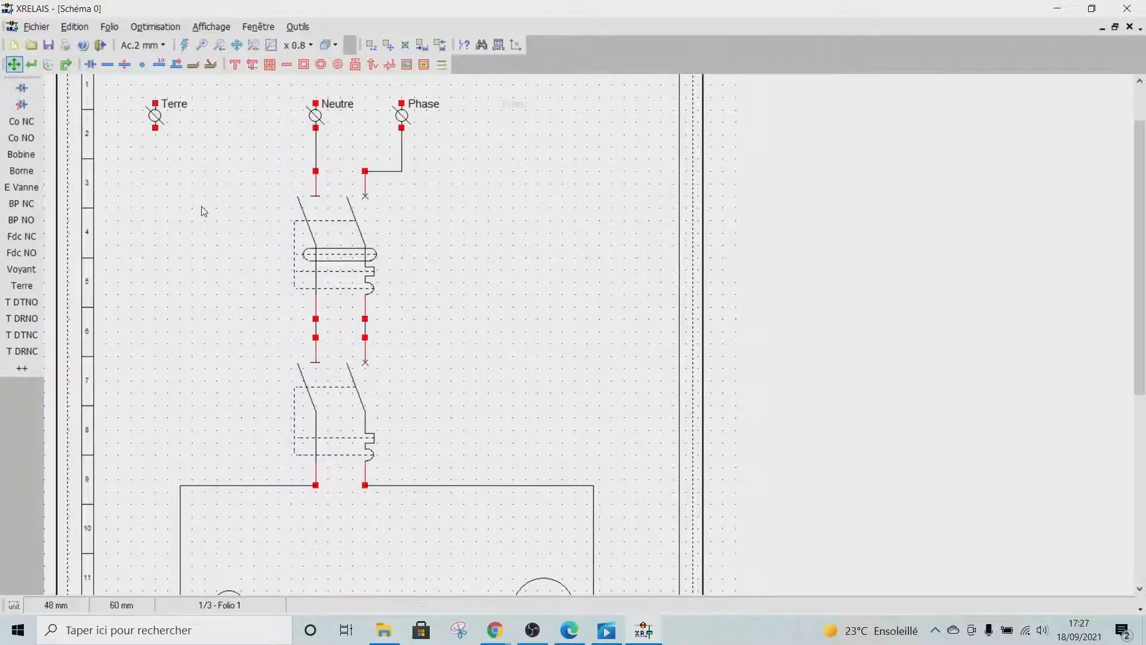
- Wire the Terre supply terminal down to the earth symbol beneath the lamp
left_click(108, 65)
scroll(1143, 388, "down", 3)
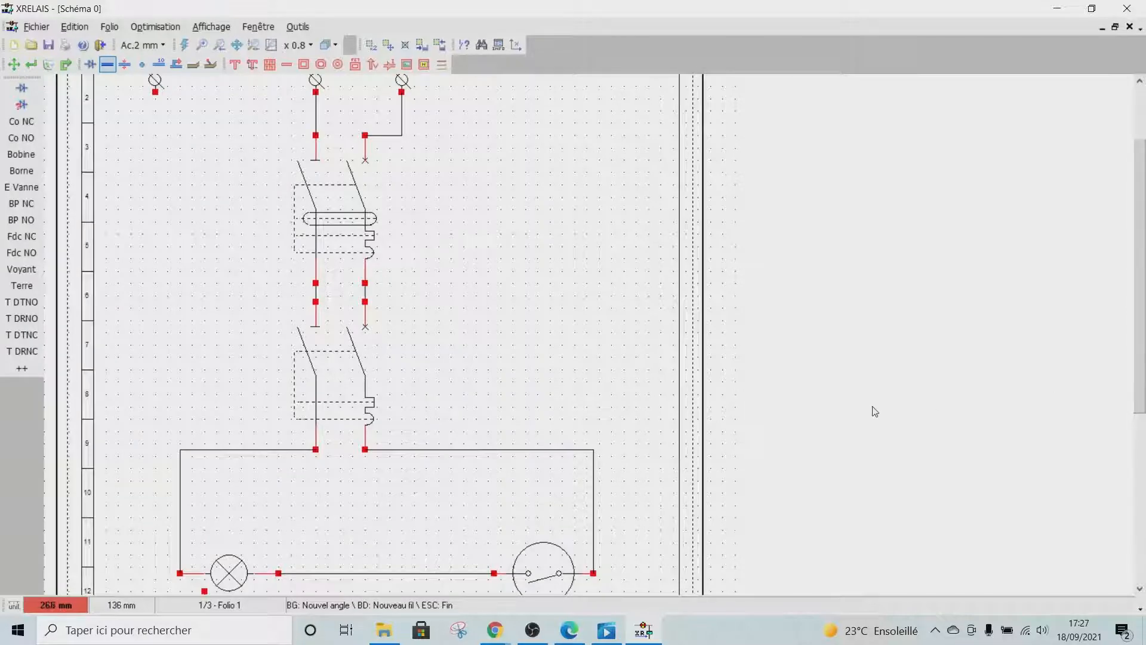
scroll(874, 409, "down", 1)
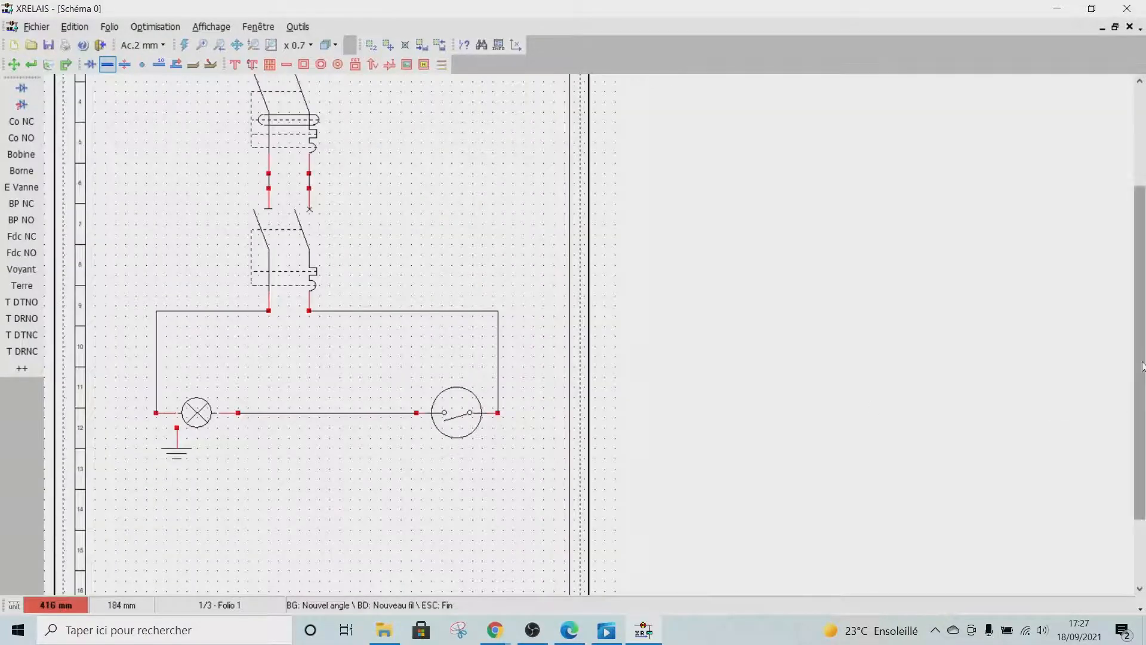
left_click_drag(1143, 366, 1140, 303)
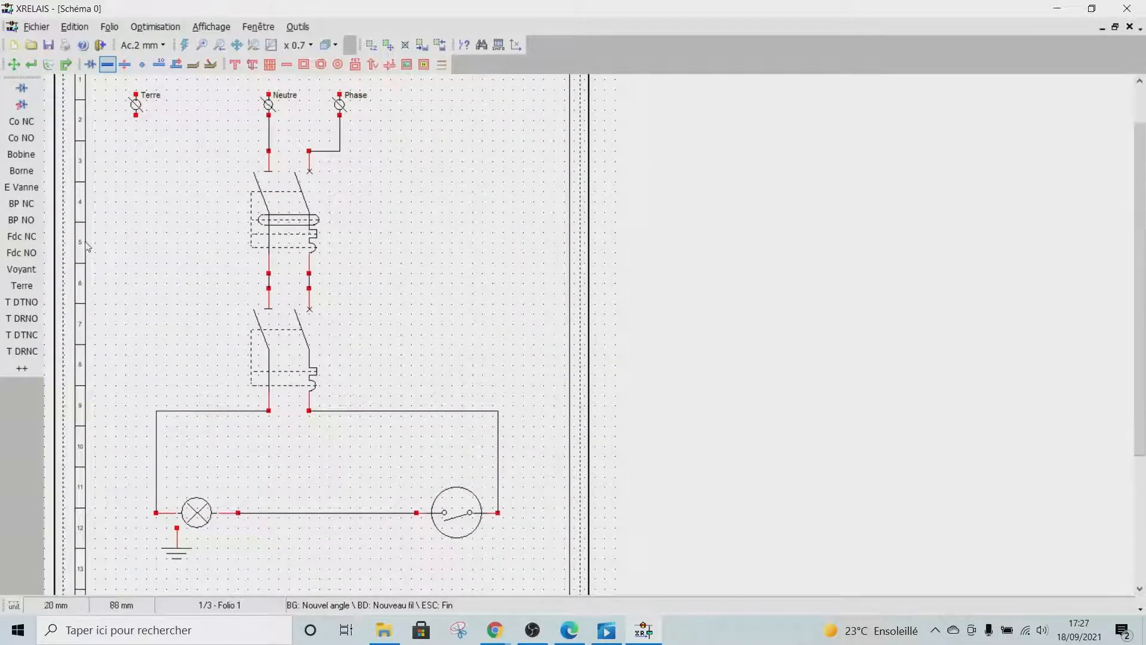
left_click(137, 116)
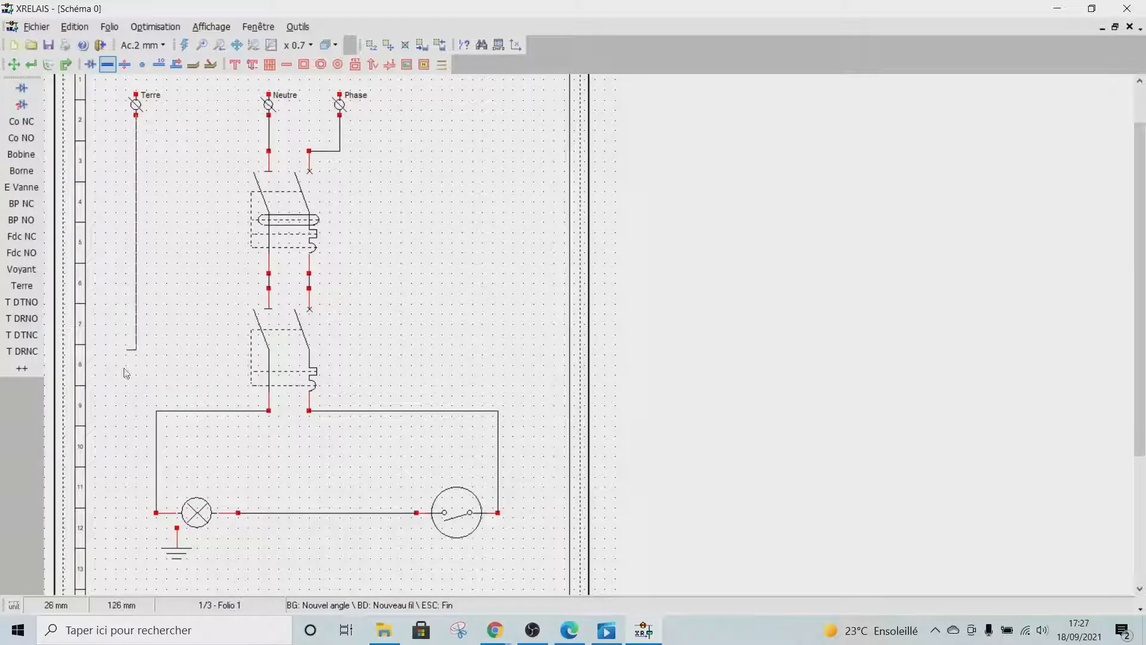
left_click(177, 528)
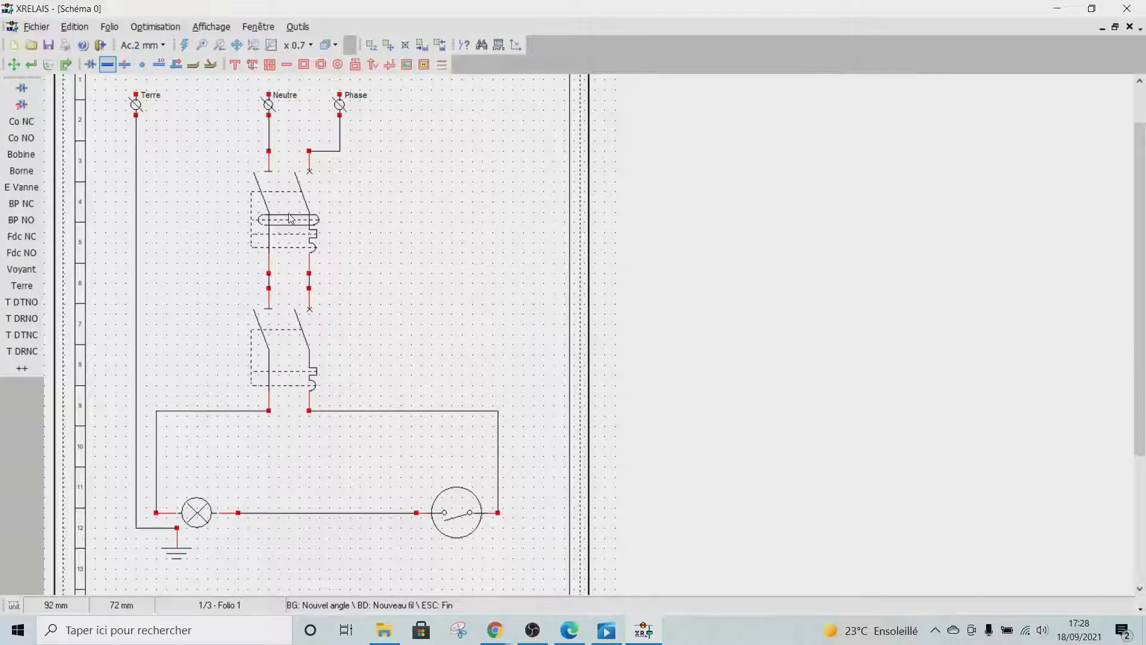
- Make the differential breaker's name -Q1 visible on the schematic
left_click(31, 64)
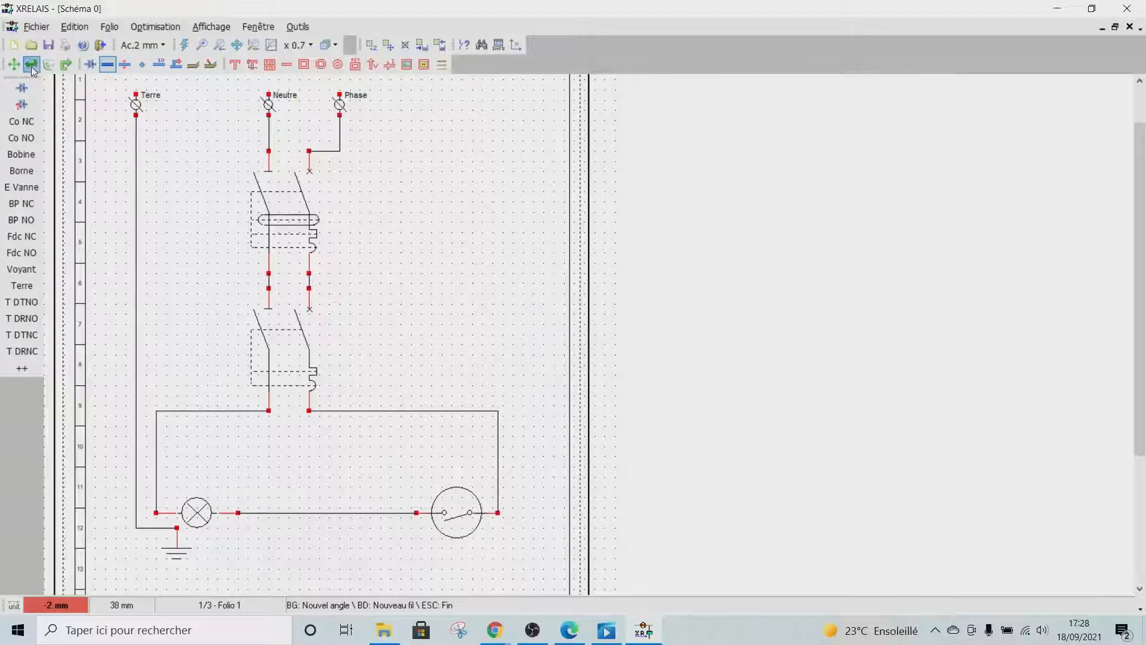
left_click(267, 204)
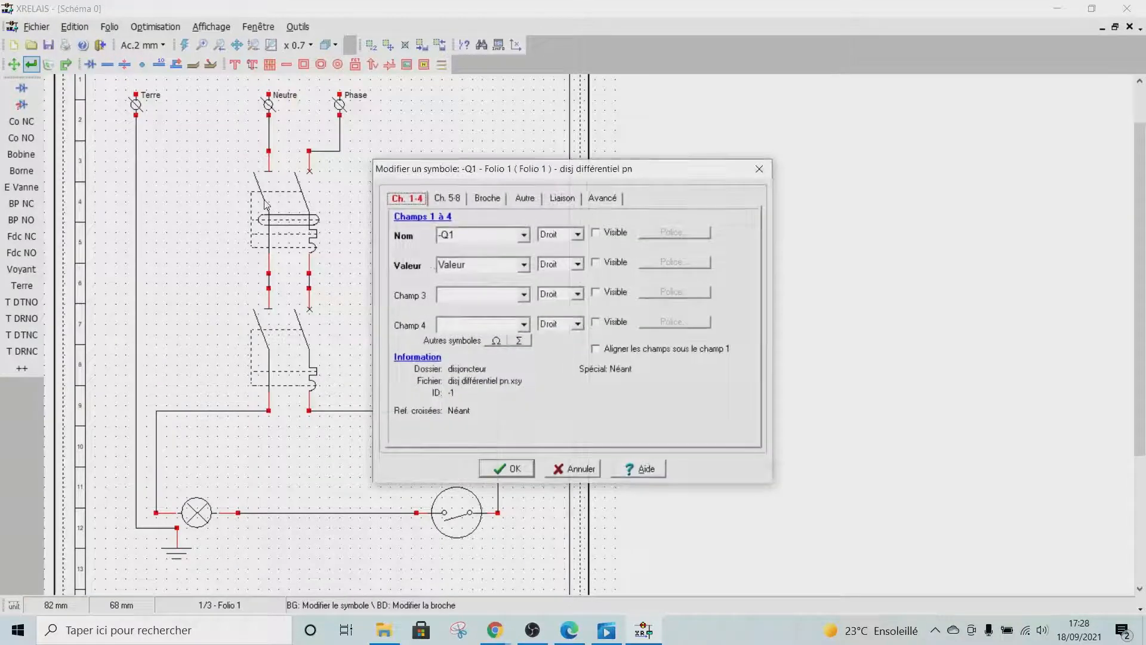
left_click(470, 236)
left_click(470, 237)
left_click(596, 233)
left_click(514, 469)
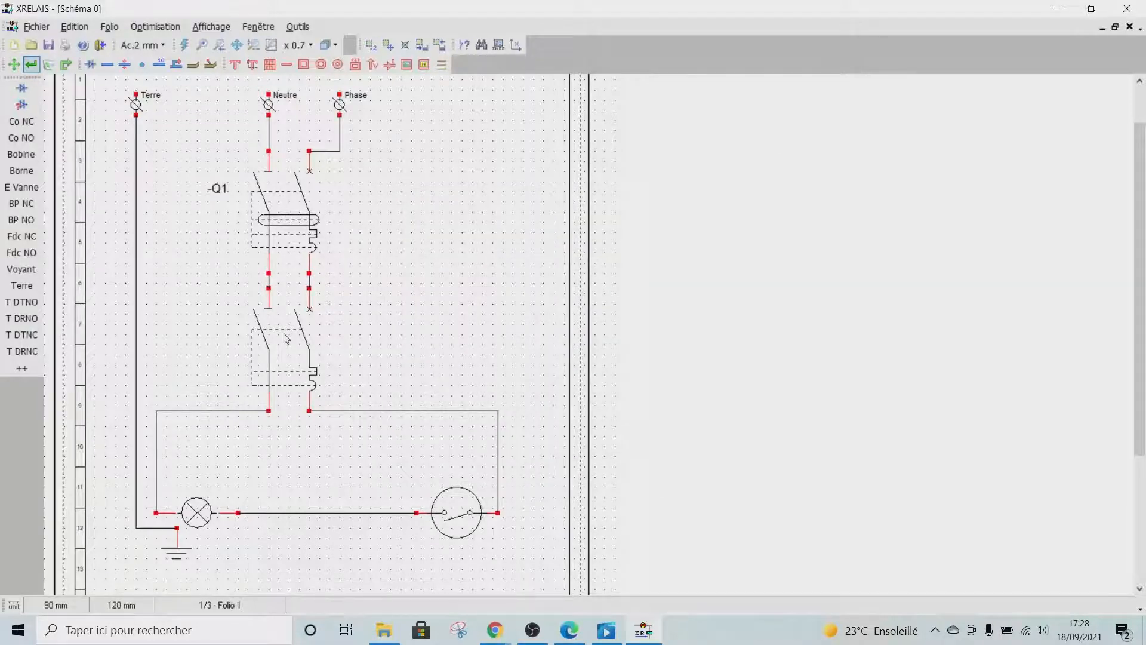
- Make the lower PN breaker's name -Q2 visible on the schematic
left_click(314, 333)
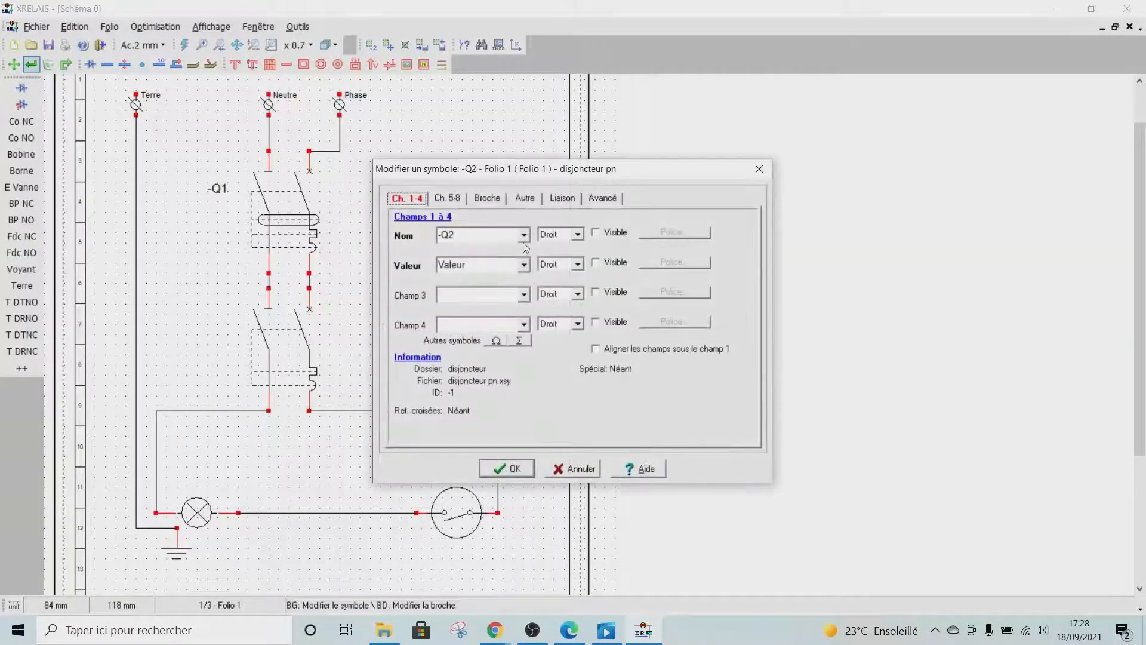
left_click(596, 233)
left_click(515, 469)
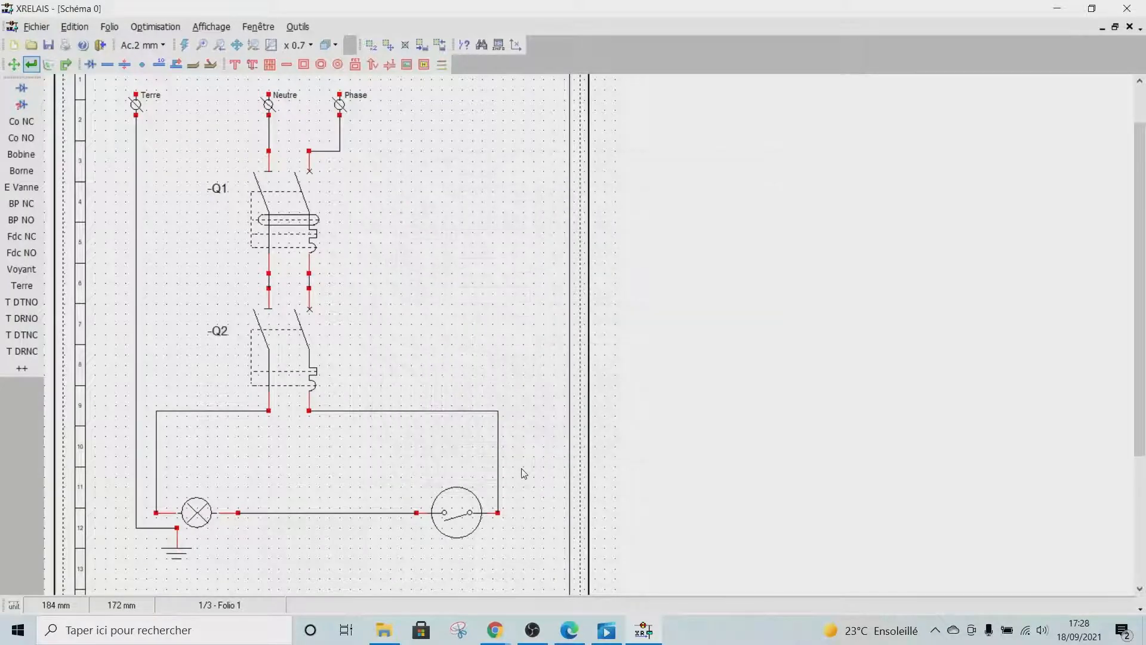
- Make the lamp's name L1 visible on the schematic
left_click(202, 518)
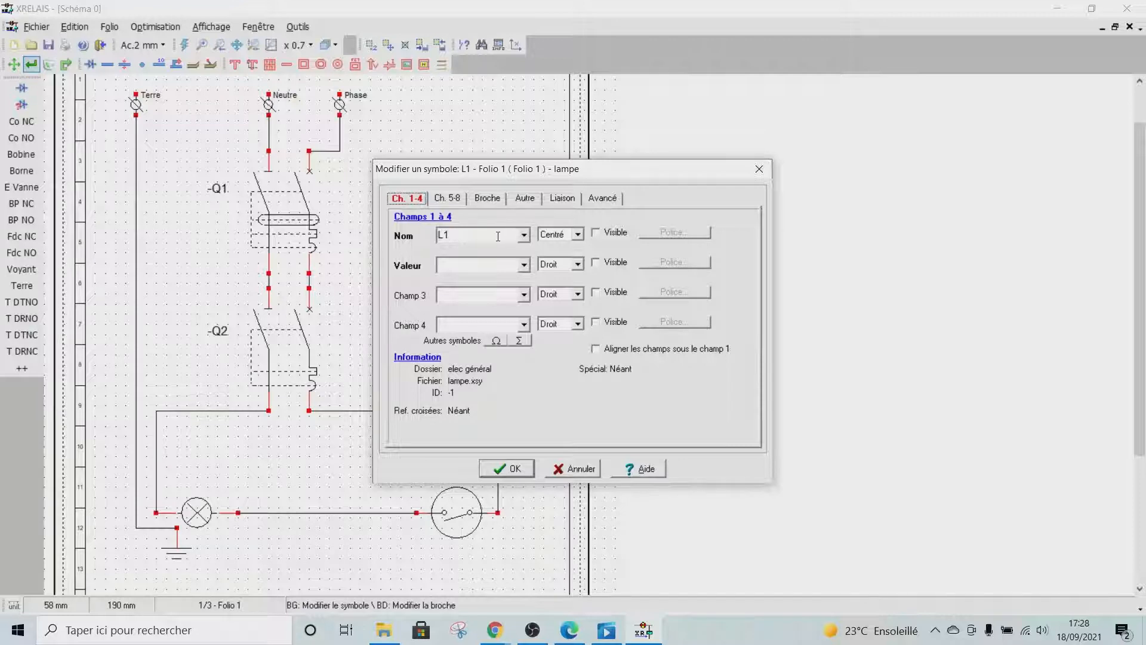
key("Tab")
left_click(596, 234)
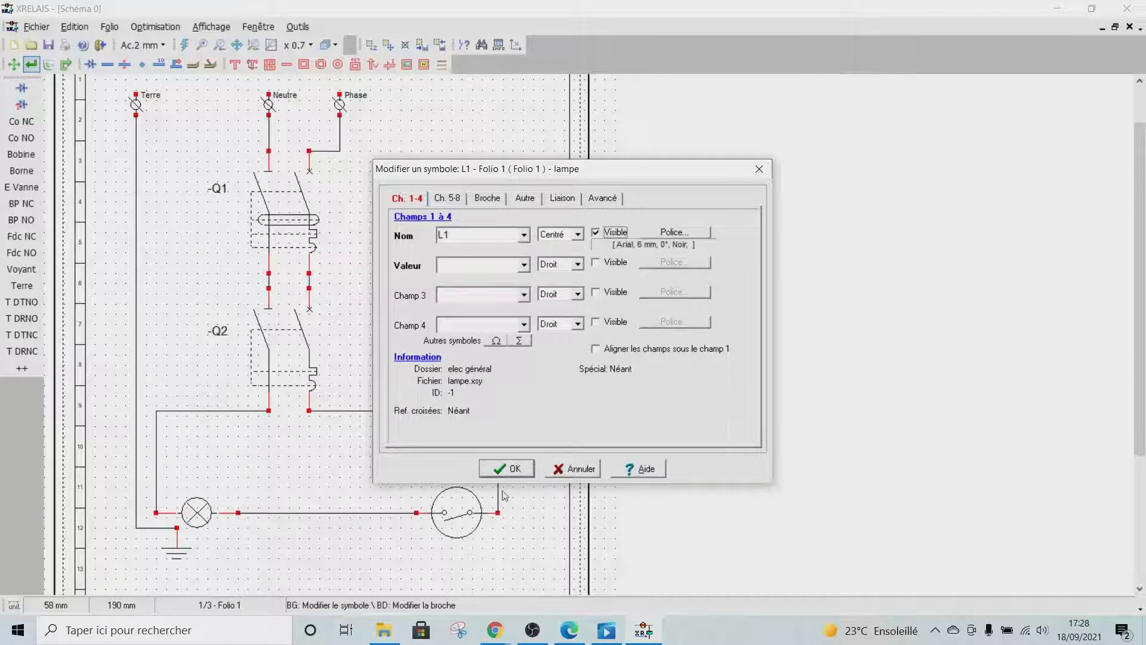
left_click(519, 463)
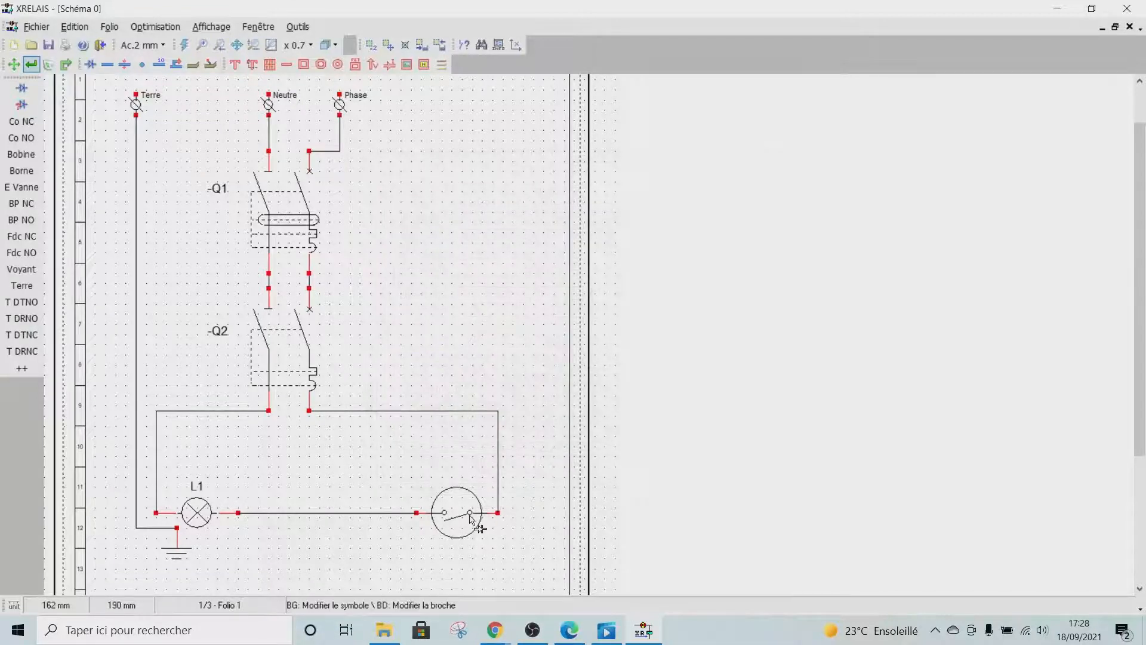
- Make the switch's name S1 visible on the schematic
left_click(471, 517)
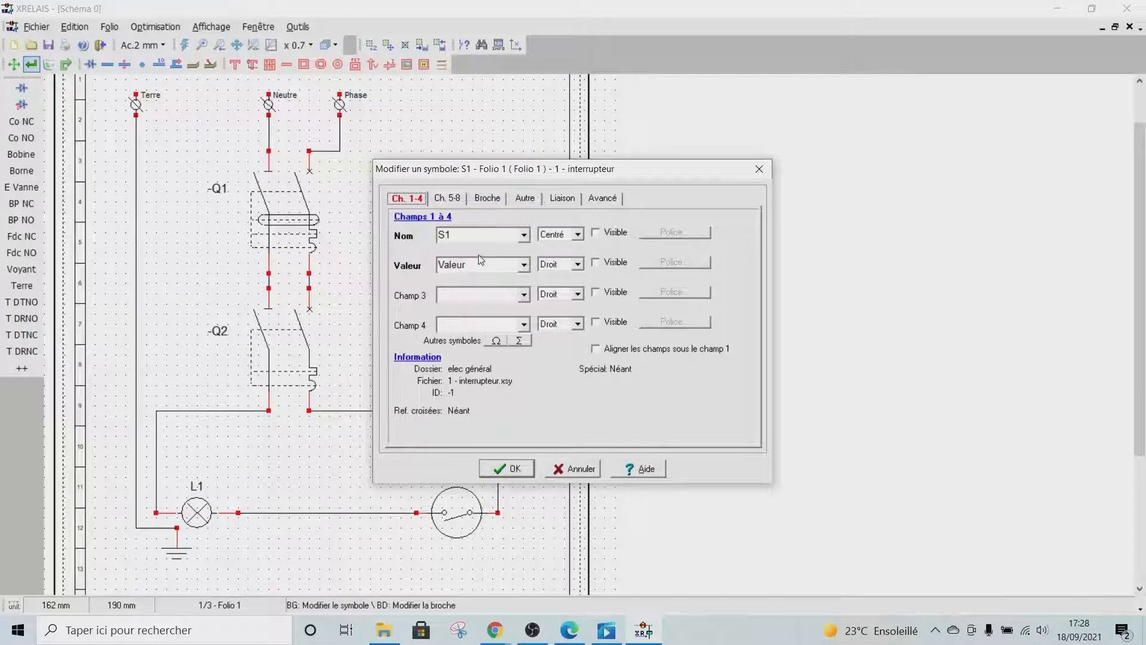
left_click(597, 233)
left_click(533, 467)
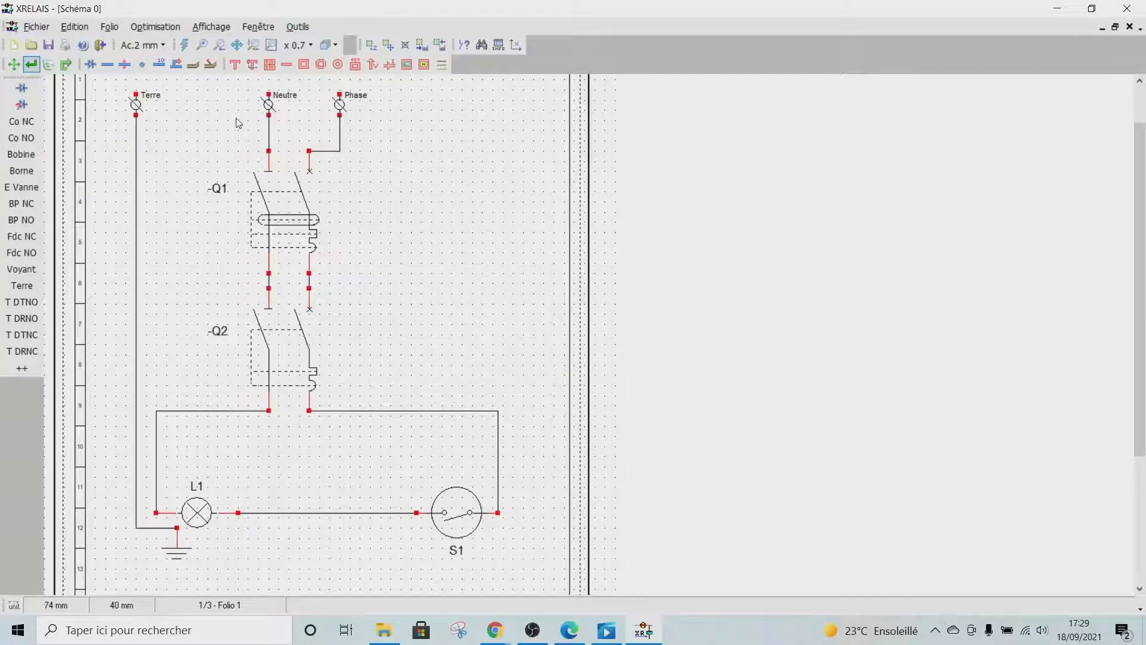
- Place a text area reading "Simple allumage" to the right of the Phase supply terminal
left_click(234, 64)
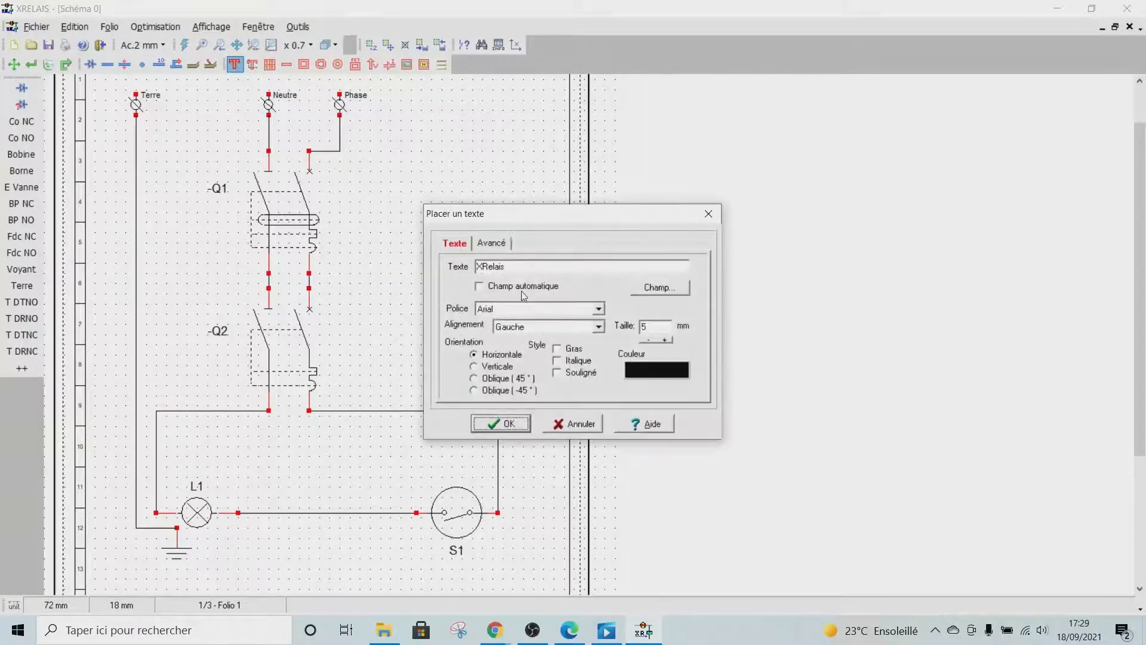
left_click(708, 213)
left_click(253, 66)
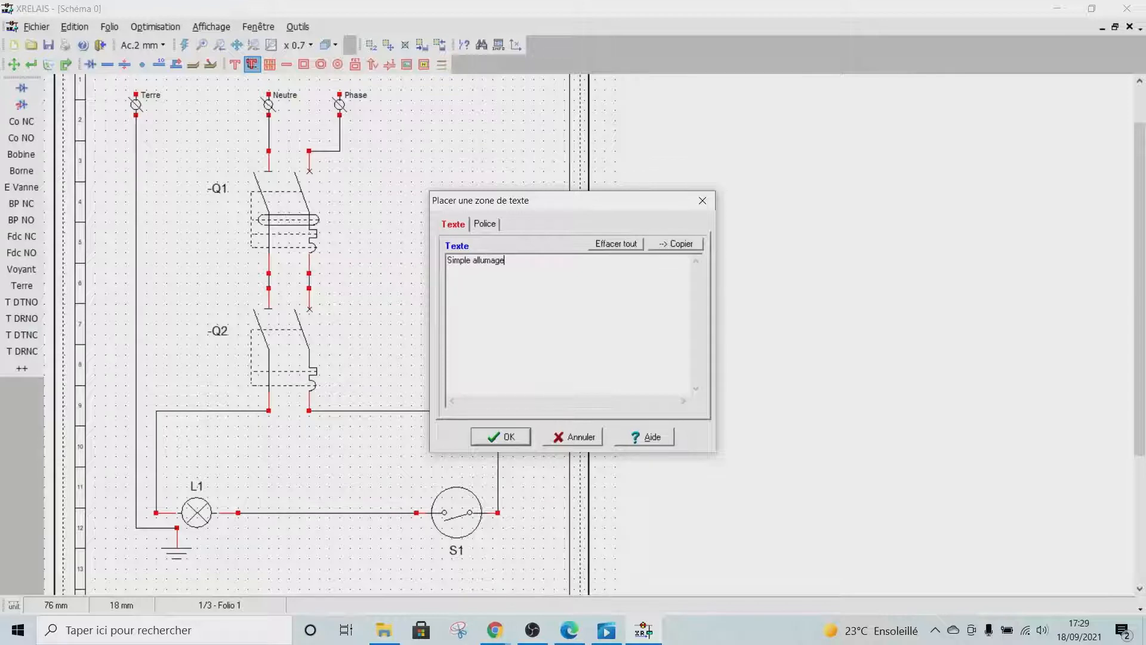
left_click(501, 436)
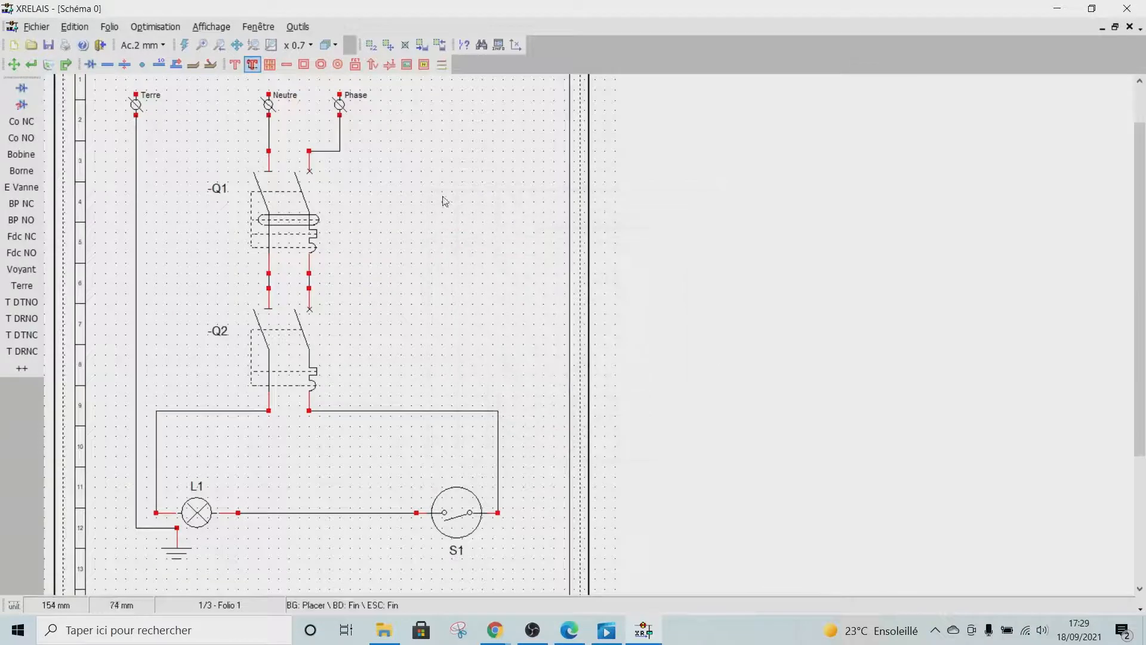
left_click(416, 103)
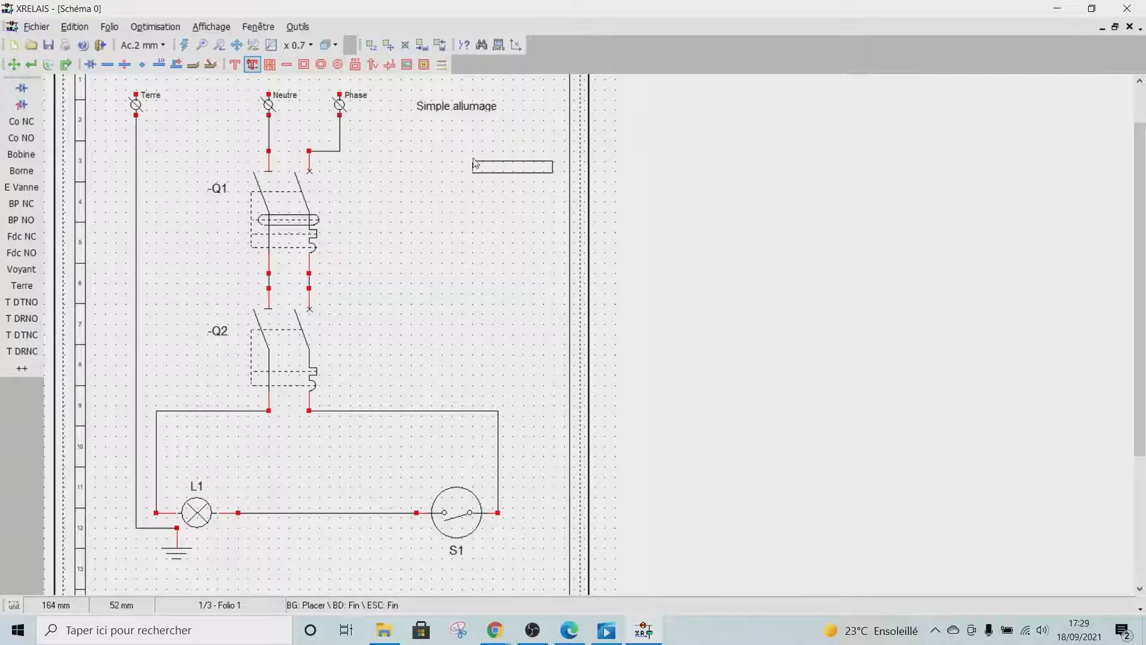
right_click(470, 161)
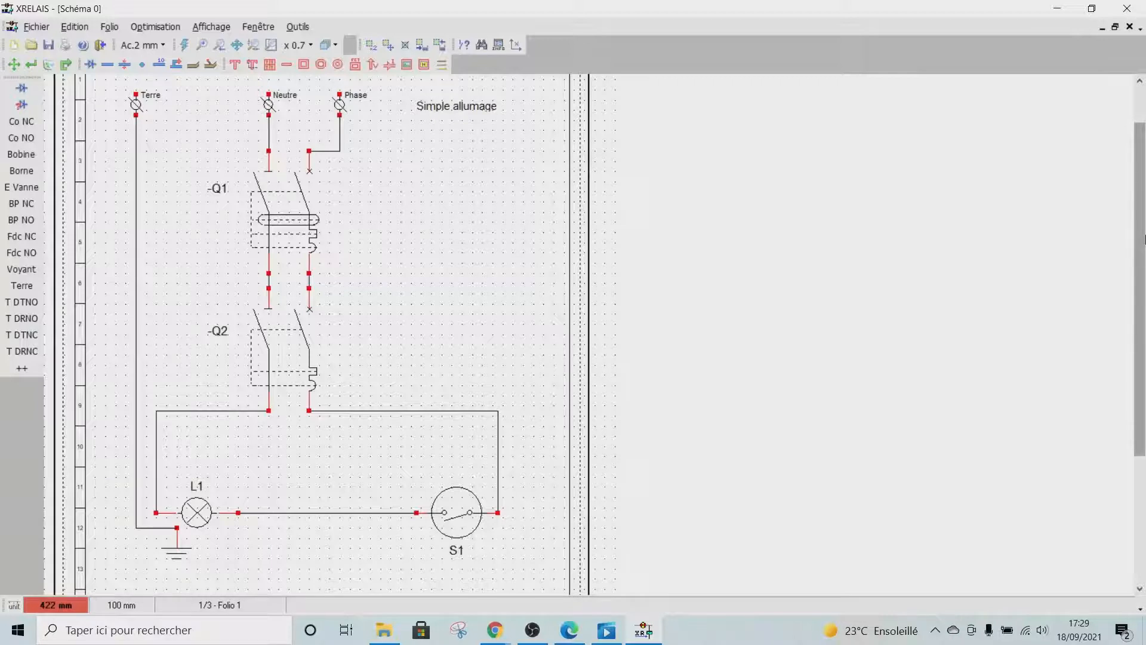
- Select the whole lighting circuit with its title as a block and move it slightly to the left on the folio
left_click_drag(1142, 227, 1142, 171)
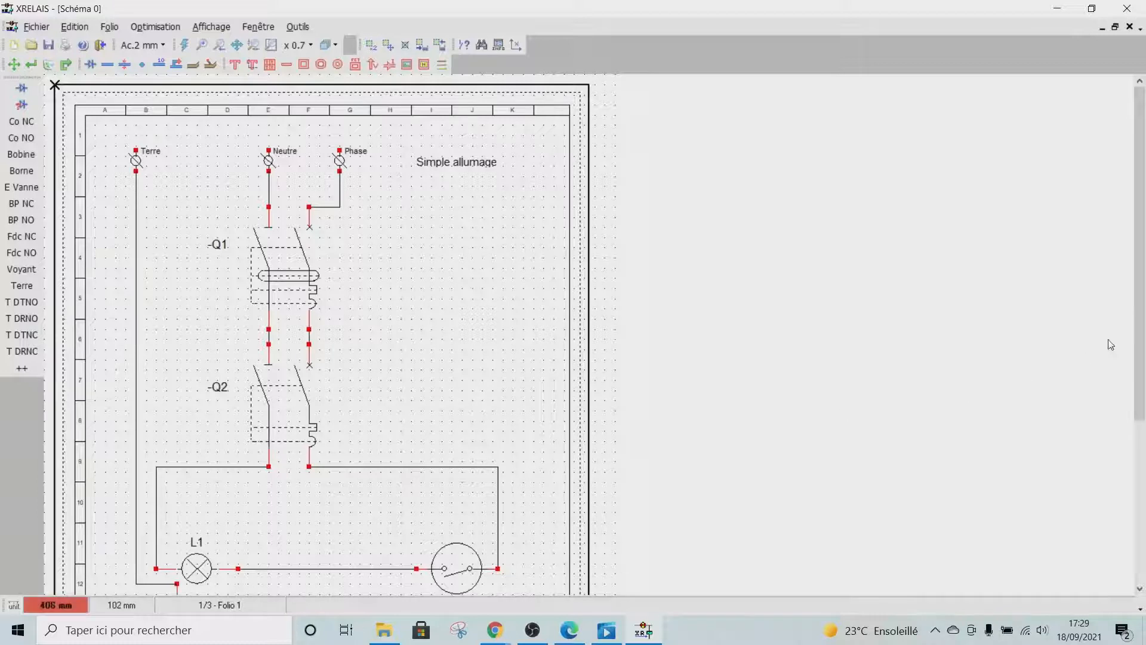
left_click_drag(1142, 359, 1141, 381)
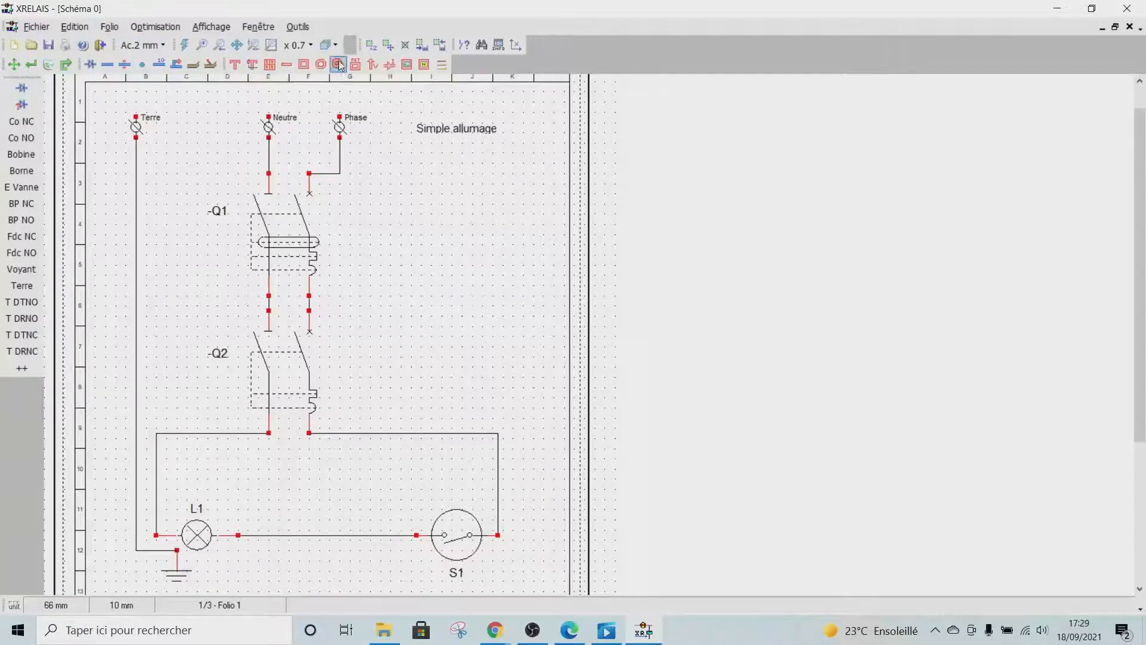
left_click(389, 46)
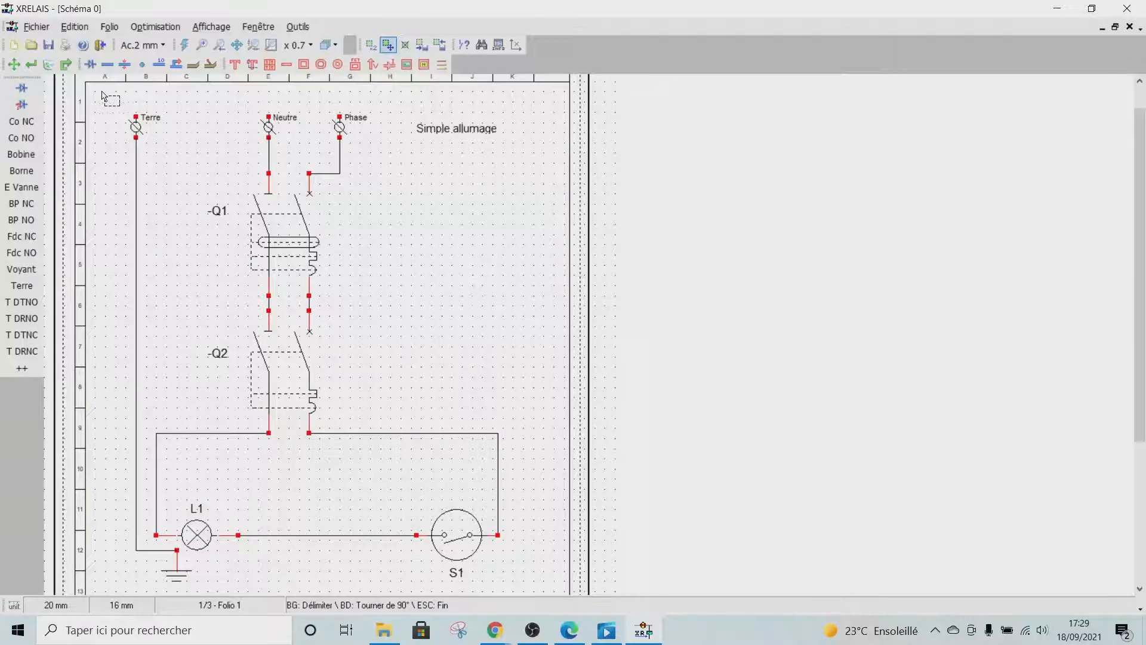
left_click_drag(100, 92, 538, 593)
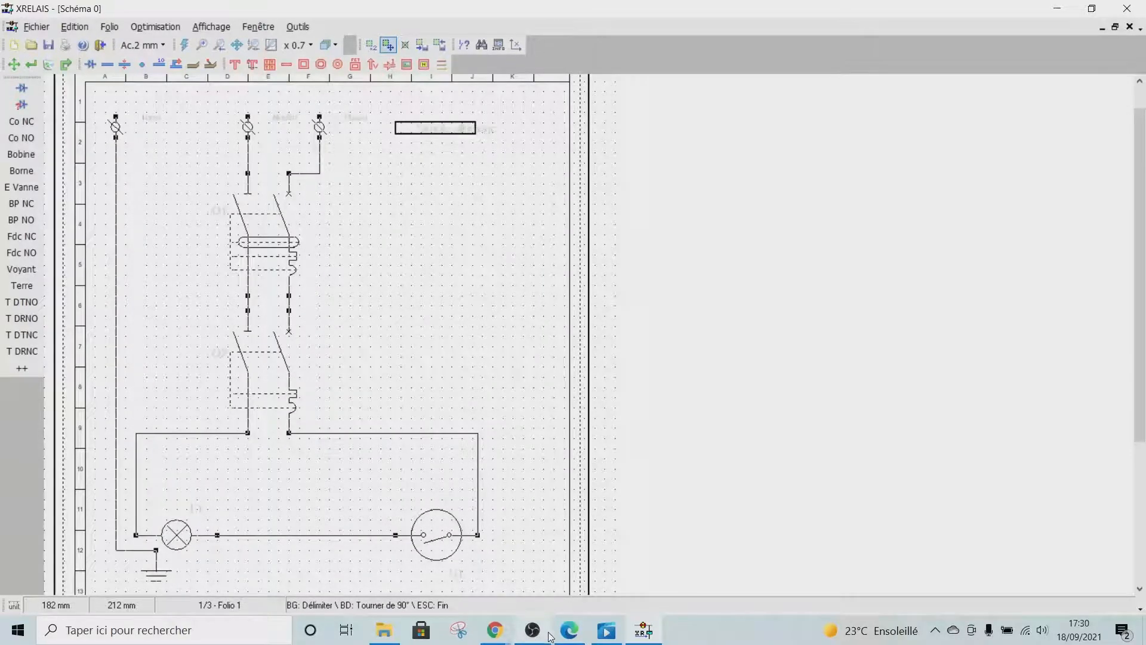
mouse_move(544, 634)
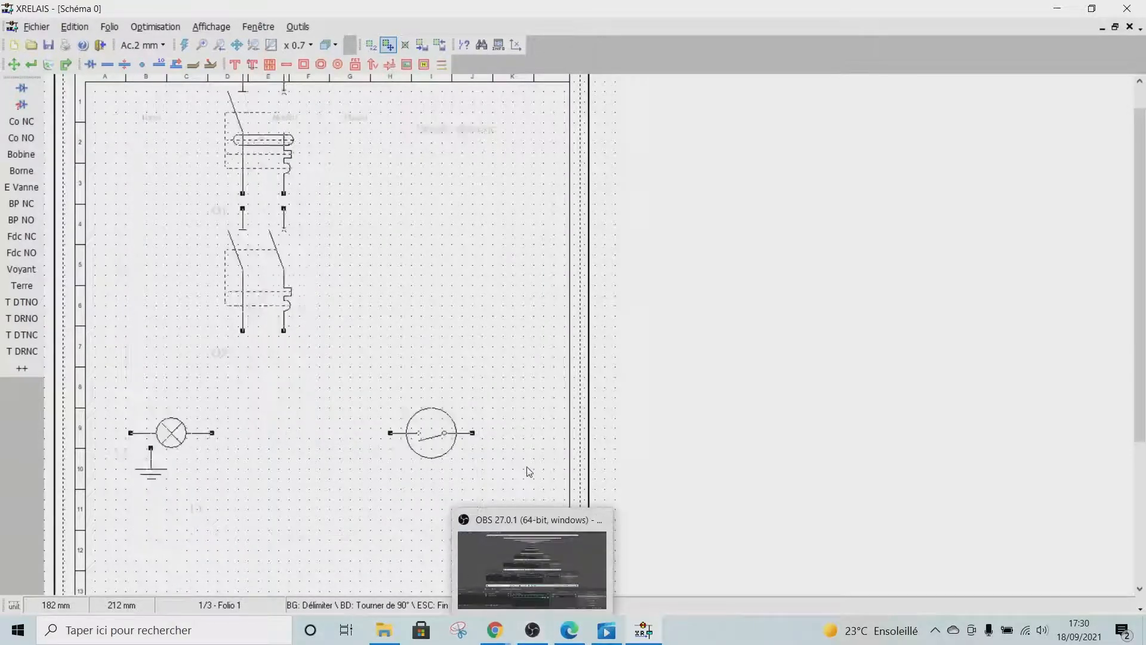
left_click(536, 595)
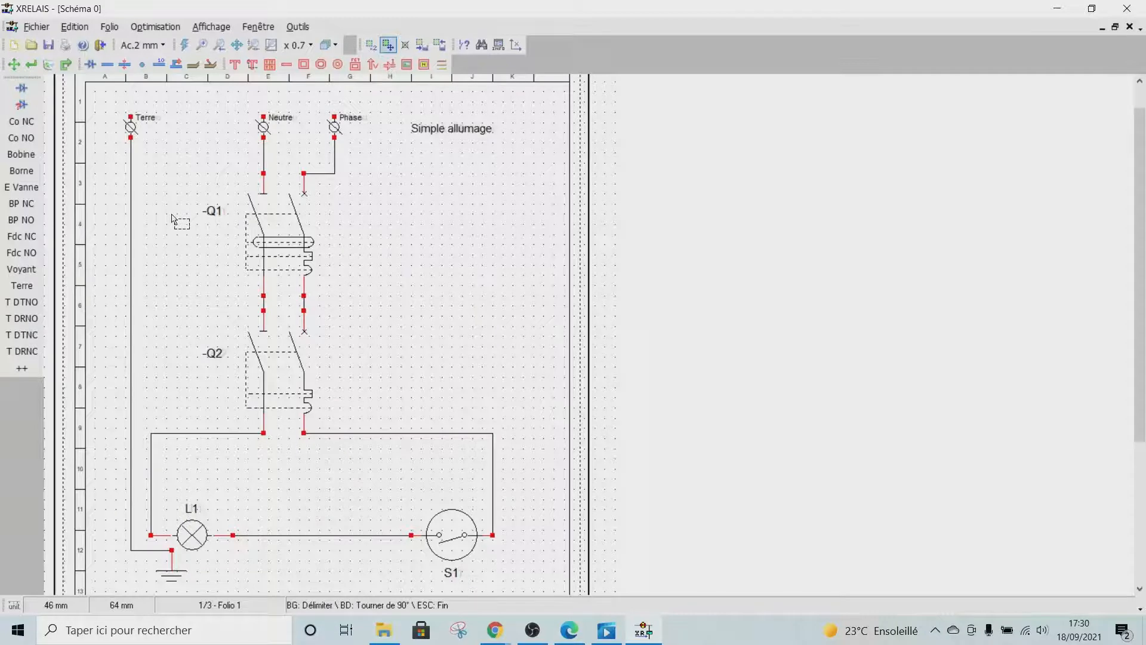
- Switch between Folio 2 and Folio 1 to compare their contents, finishing on Folio 1
left_click(109, 27)
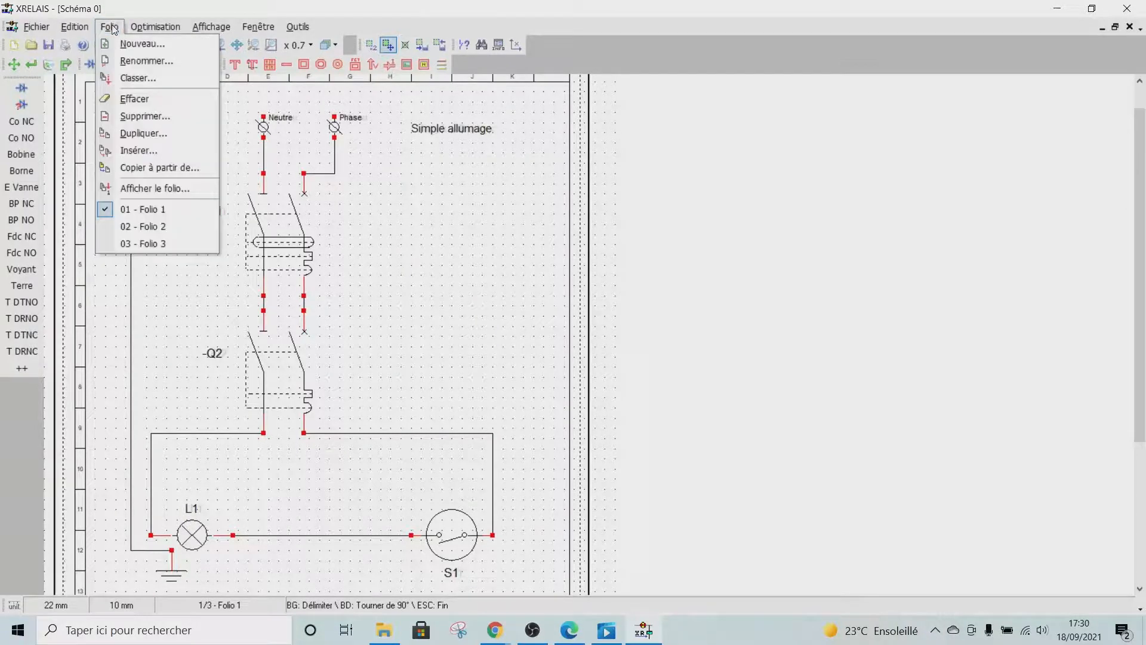
left_click(135, 228)
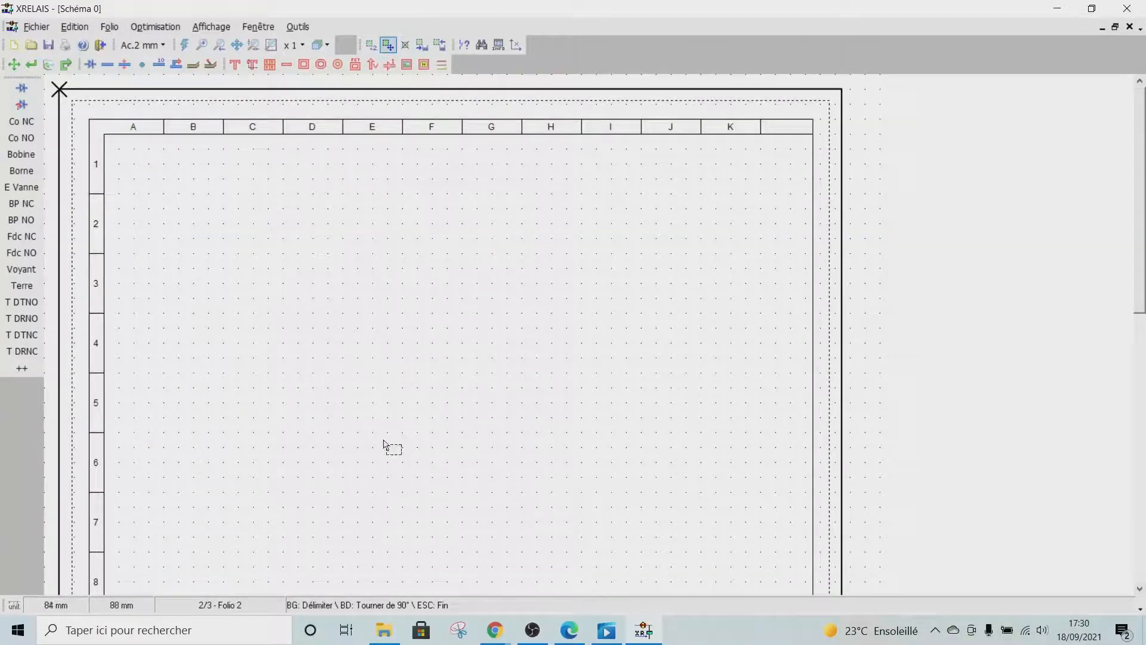
left_click(109, 26)
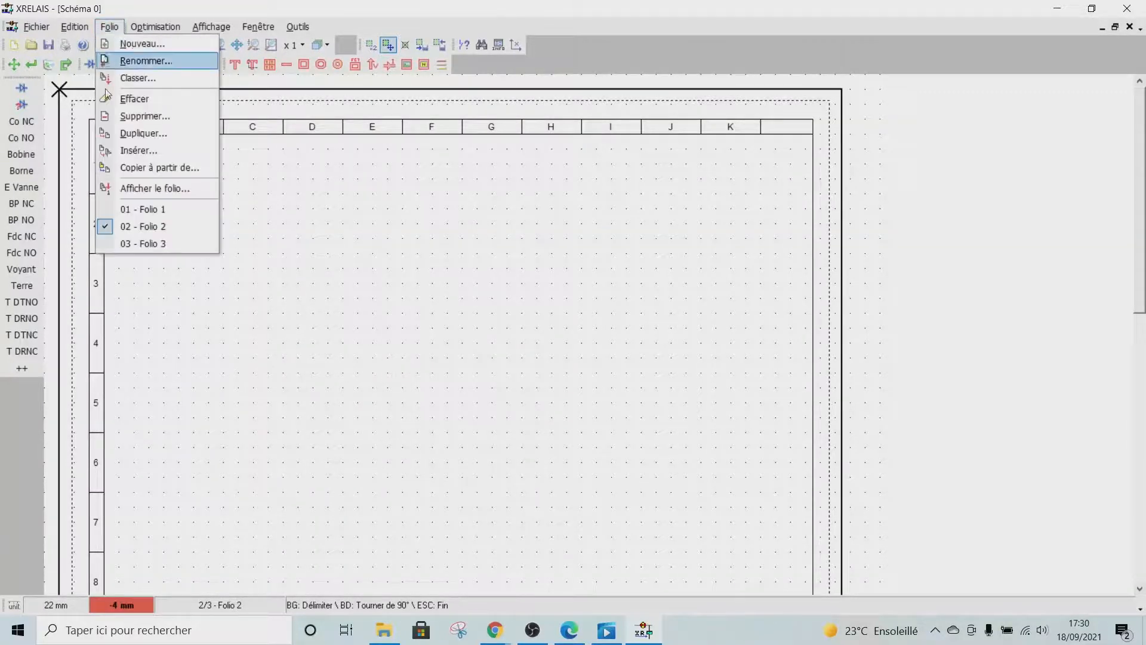
left_click(128, 209)
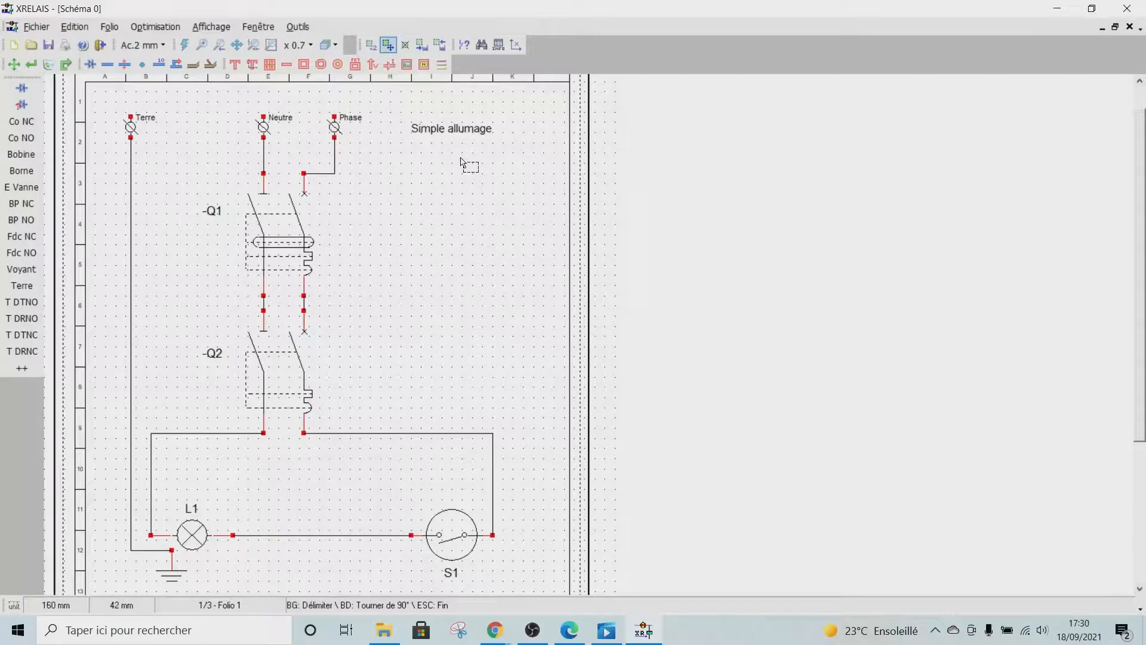
left_click(109, 26)
left_click(130, 226)
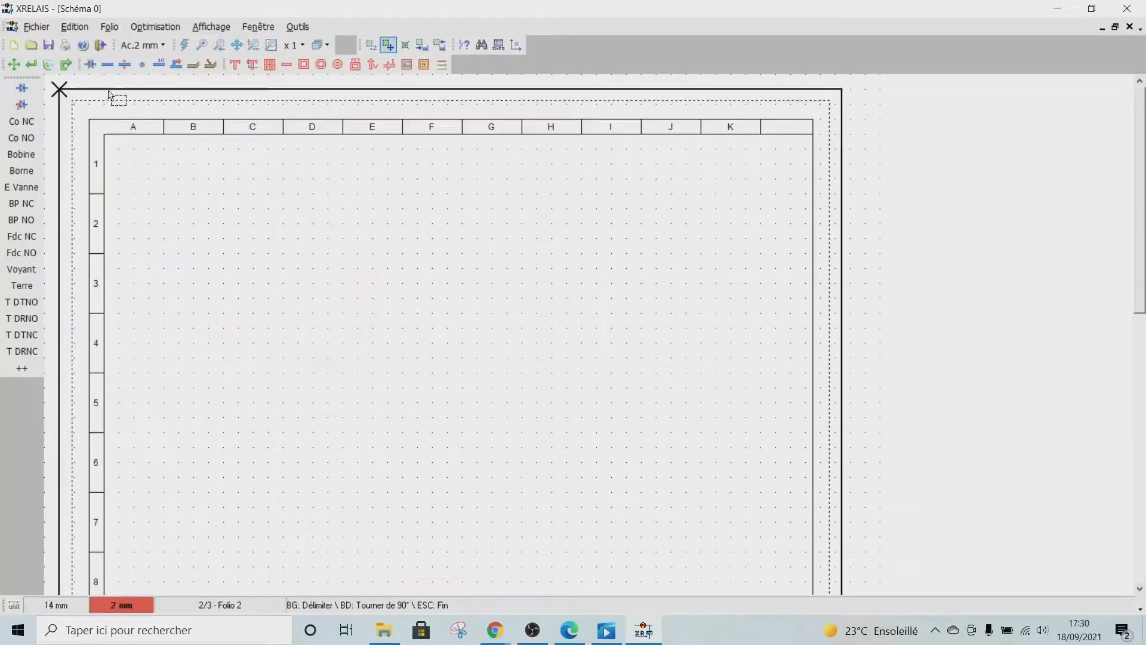
left_click(110, 27)
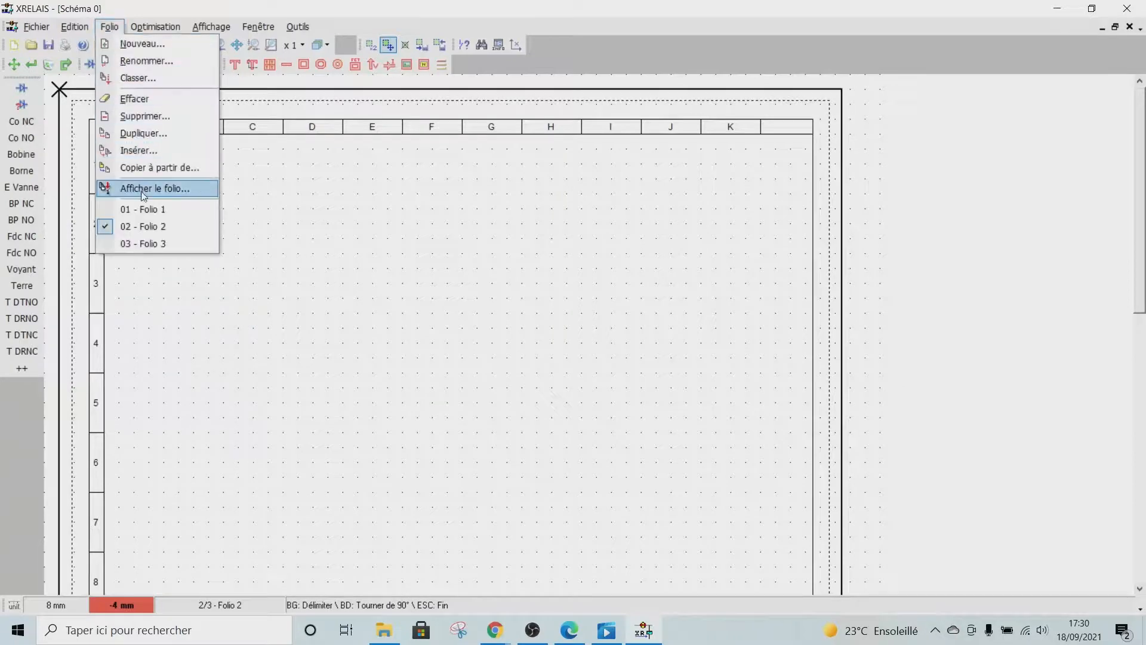
left_click(138, 208)
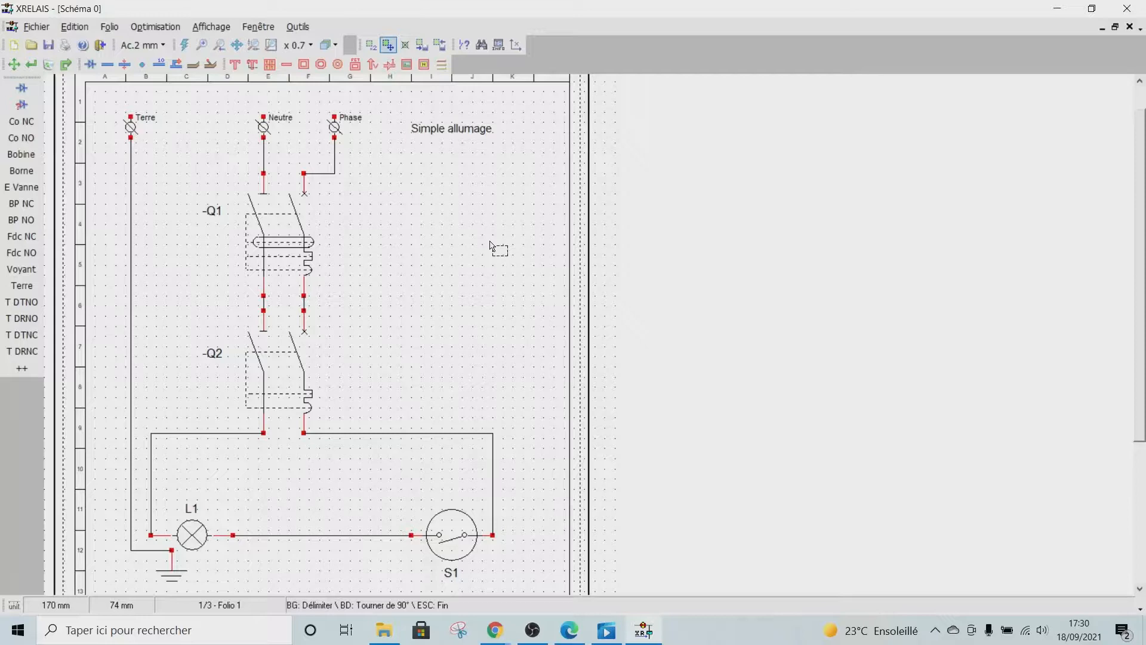
left_click(27, 29)
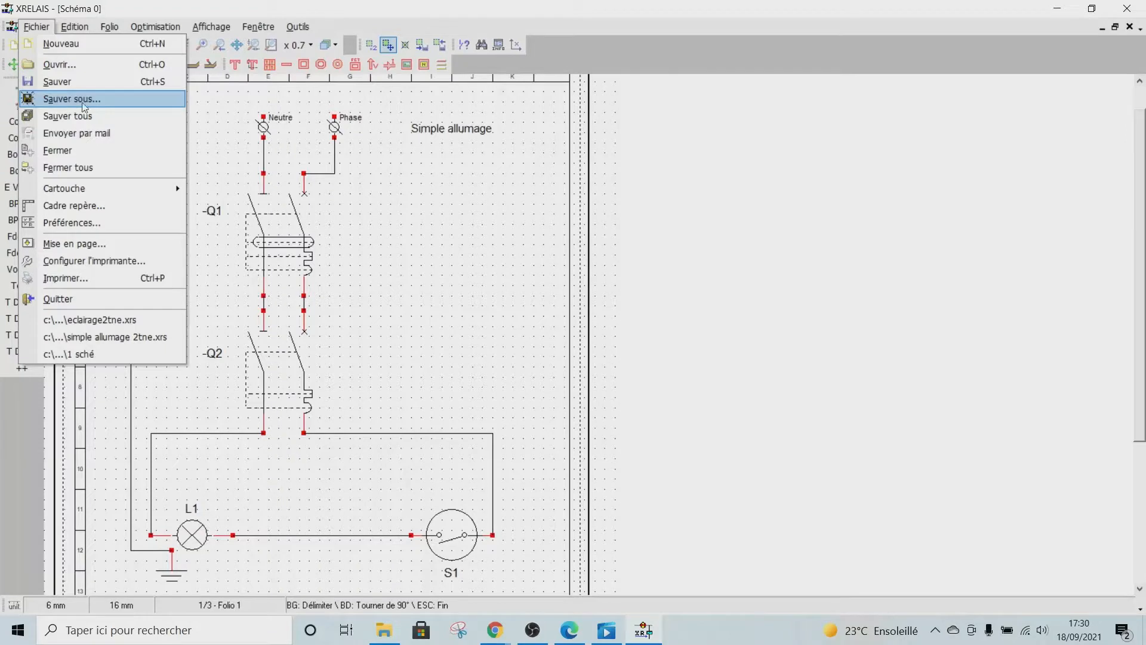
left_click(669, 14)
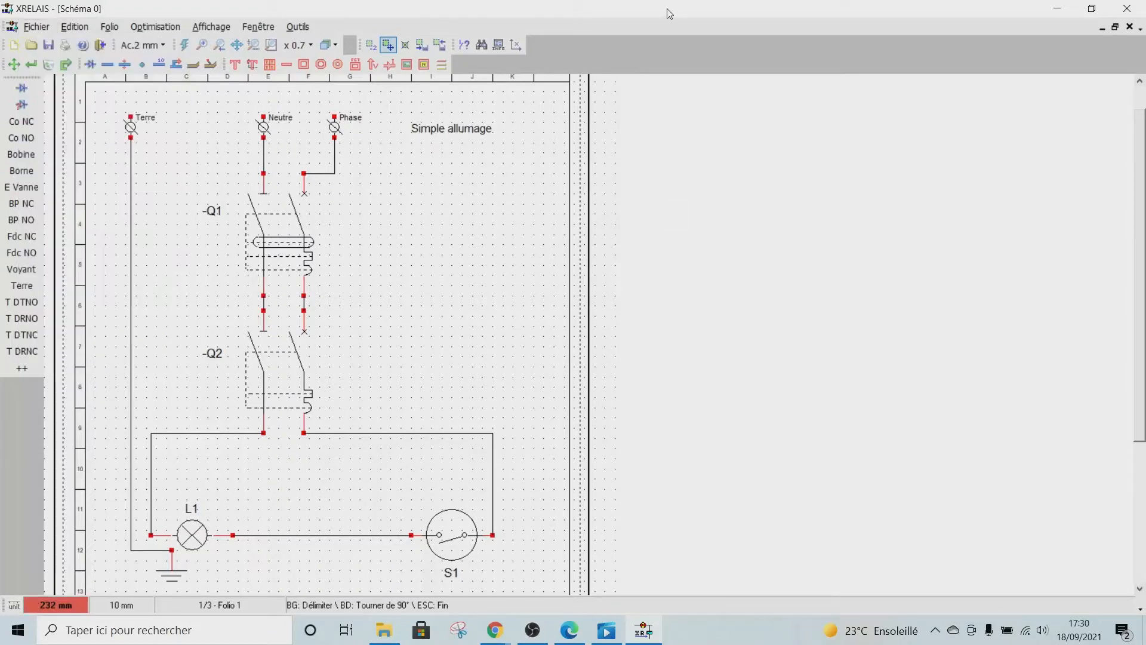